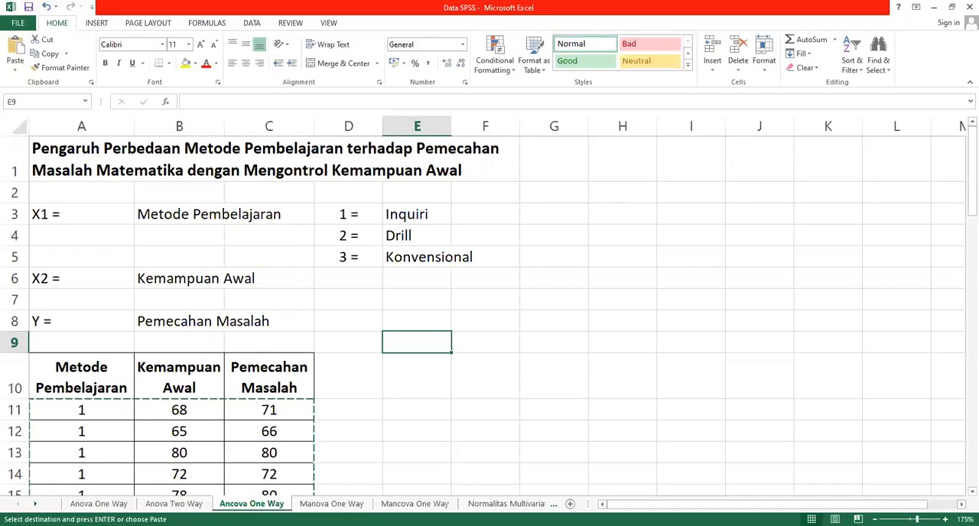
Examine the Ancova One Way sheet's variable definitions and the data columns for Metode Pembelajaran, Kemampuan Awal and Pemecahan Masalah.
{"action": "key", "text": "alt+Tab"}
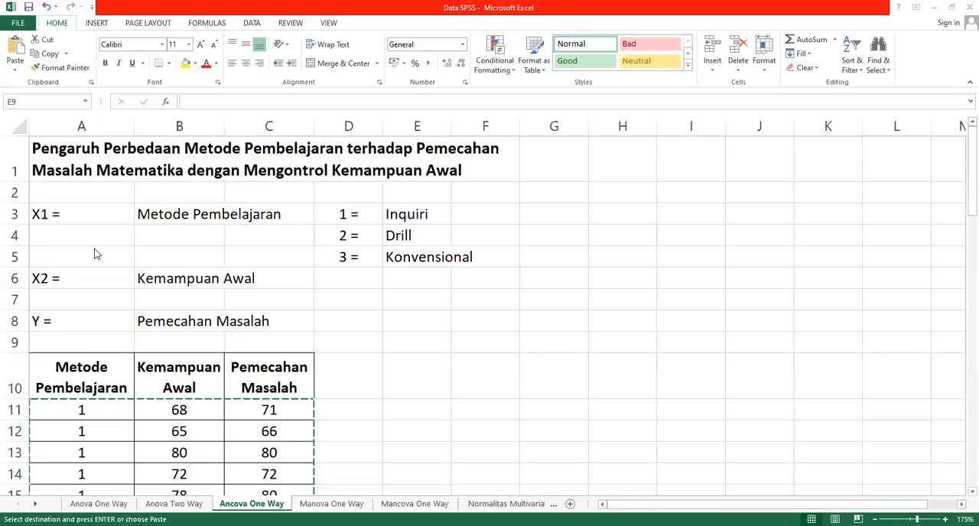
{"action": "scroll", "coordinate": [140, 271], "scroll_direction": "down", "scroll_amount": 1}
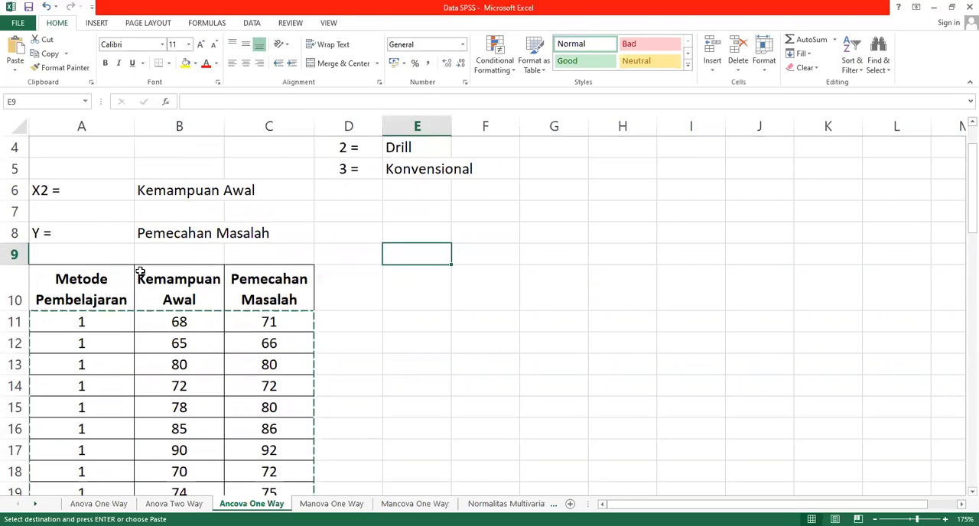
{"action": "scroll", "coordinate": [140, 272], "scroll_direction": "down", "scroll_amount": 1}
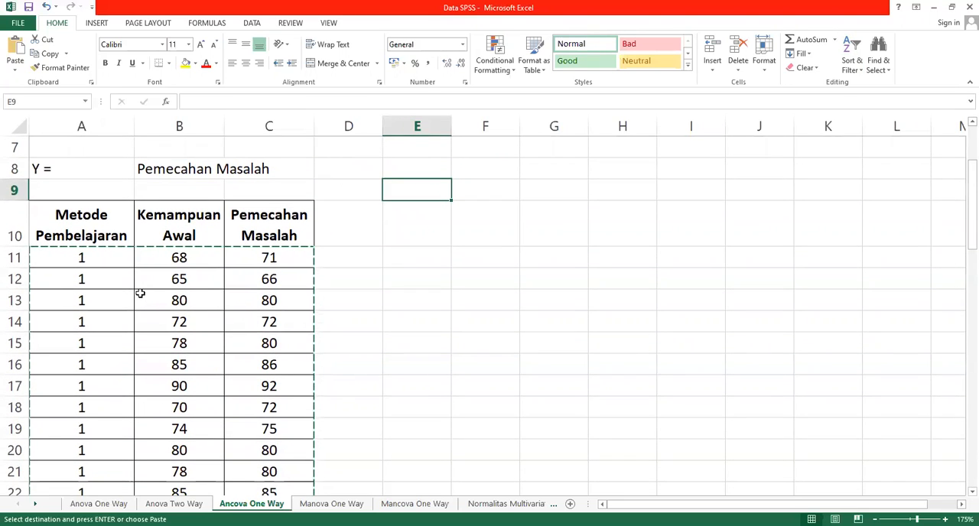
{"action": "scroll", "coordinate": [140, 294], "scroll_direction": "up", "scroll_amount": 1}
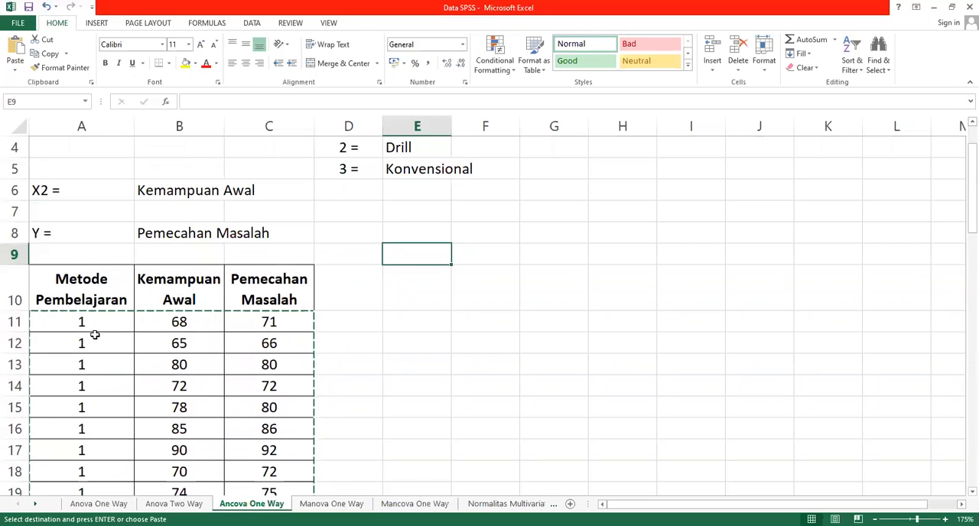
{"action": "scroll", "coordinate": [95, 329], "scroll_direction": "up", "scroll_amount": 1}
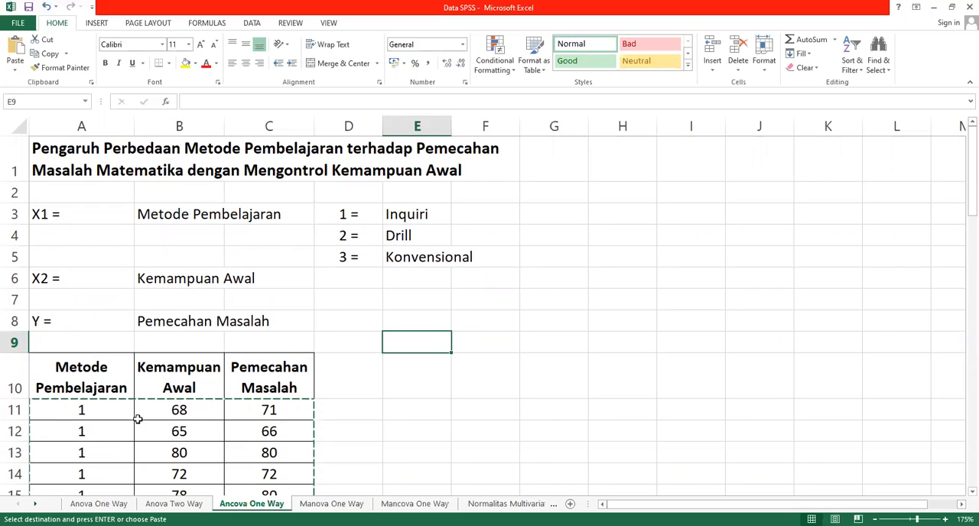
{"action": "left_click", "coordinate": [91, 419]}
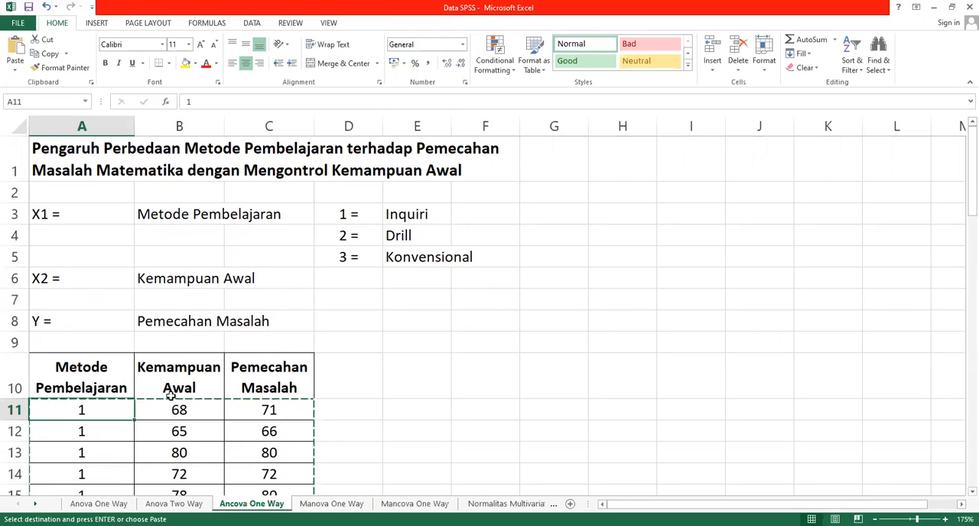
{"action": "left_click", "coordinate": [190, 410]}
{"action": "scroll", "coordinate": [192, 416], "scroll_direction": "down", "scroll_amount": 1}
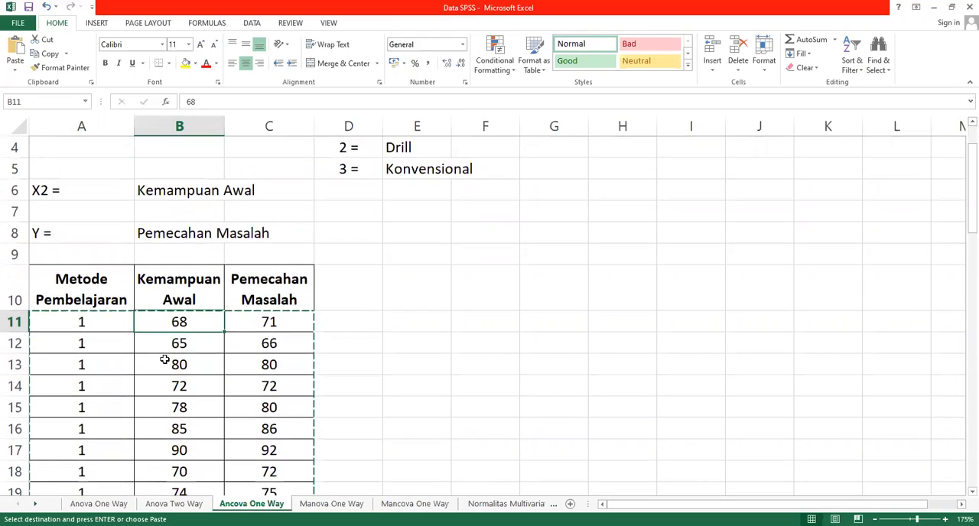
{"action": "scroll", "coordinate": [219, 383], "scroll_direction": "up", "scroll_amount": 1}
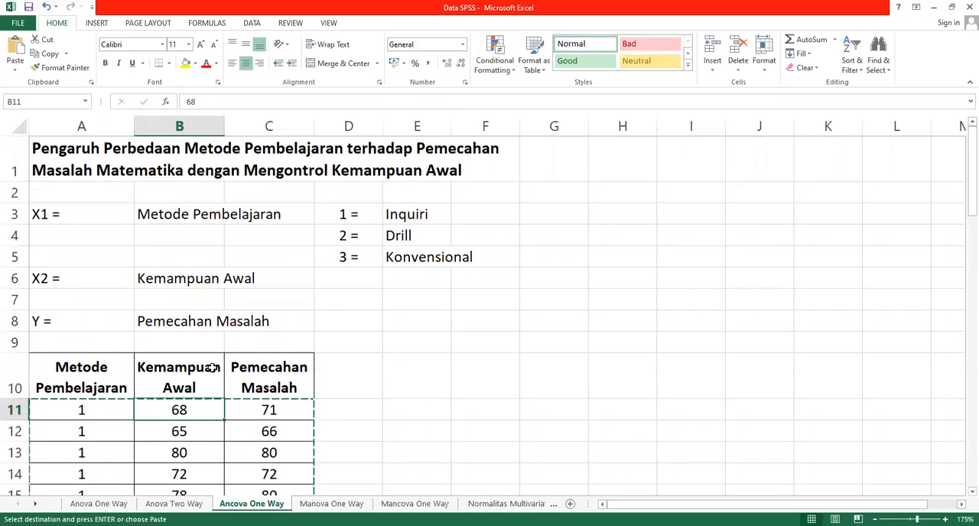
{"action": "left_click", "coordinate": [271, 411]}
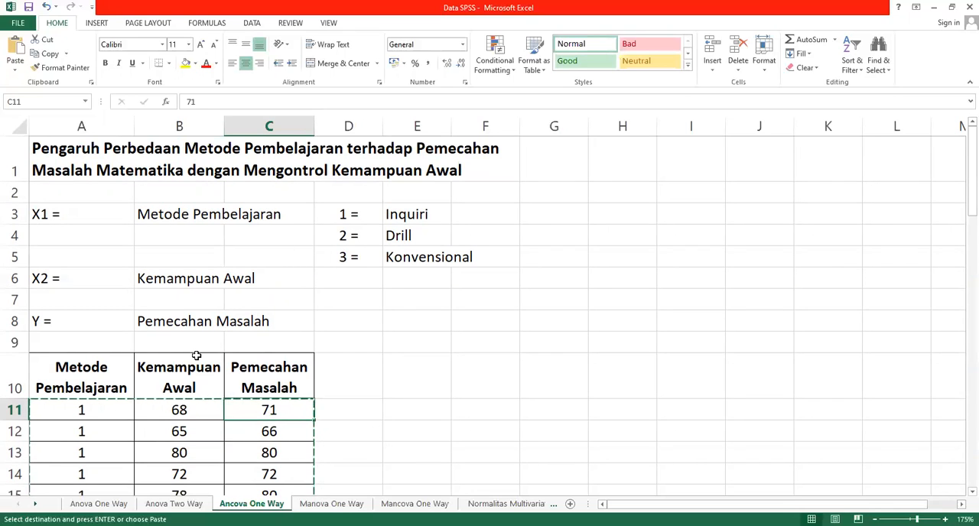
{"action": "scroll", "coordinate": [198, 355], "scroll_direction": "down", "scroll_amount": 1}
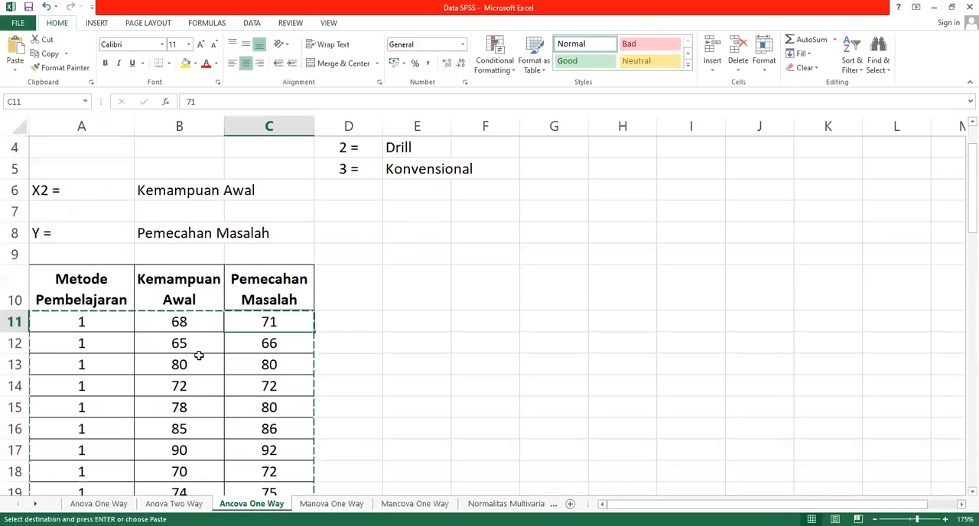
{"action": "scroll", "coordinate": [156, 340], "scroll_direction": "up", "scroll_amount": 1}
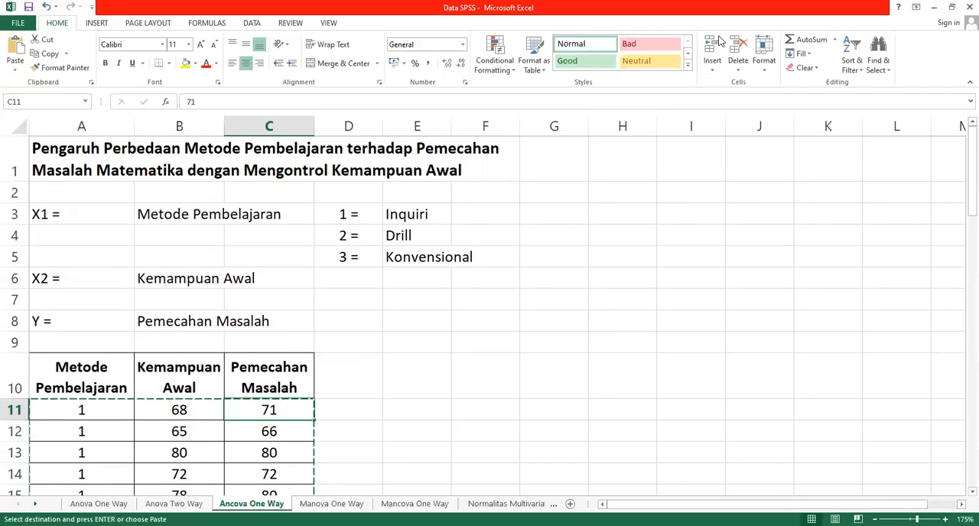
Switch to SPSS Statistics and name the first variable Metode_Pembelajaran in the variable definitions.
{"action": "key", "text": "alt+Tab"}
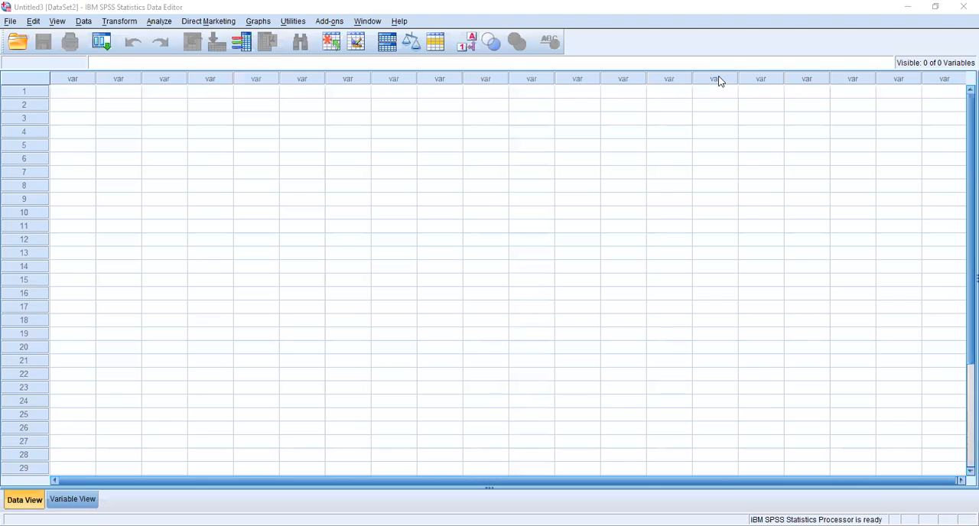
{"action": "left_click", "coordinate": [70, 500]}
{"action": "left_click", "coordinate": [84, 80]}
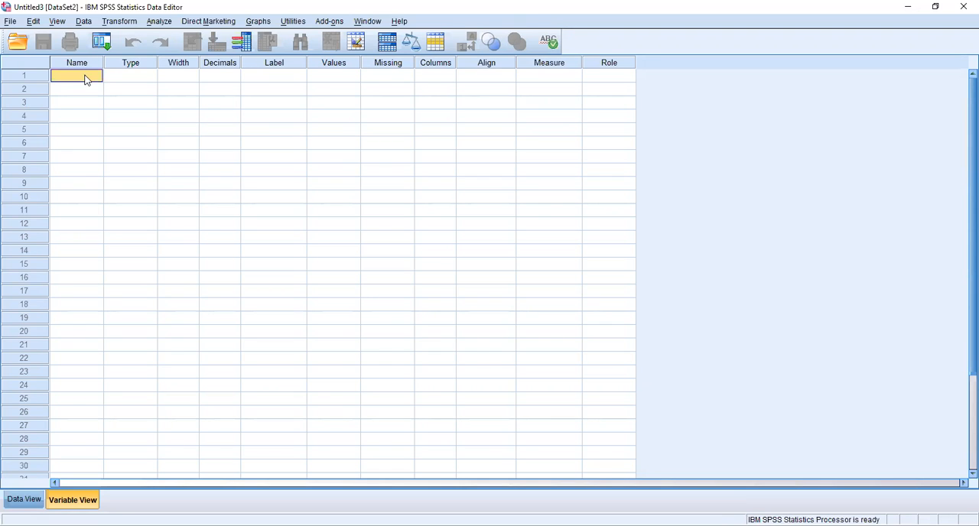
{"action": "type", "text": "Metode_Pembelajaran"}
Set the first variable's decimals to 0 and its label to "Metode Pembelajaran (X1)".
{"action": "left_click", "coordinate": [227, 80]}
{"action": "left_click", "coordinate": [234, 79]}
{"action": "left_click", "coordinate": [235, 80]}
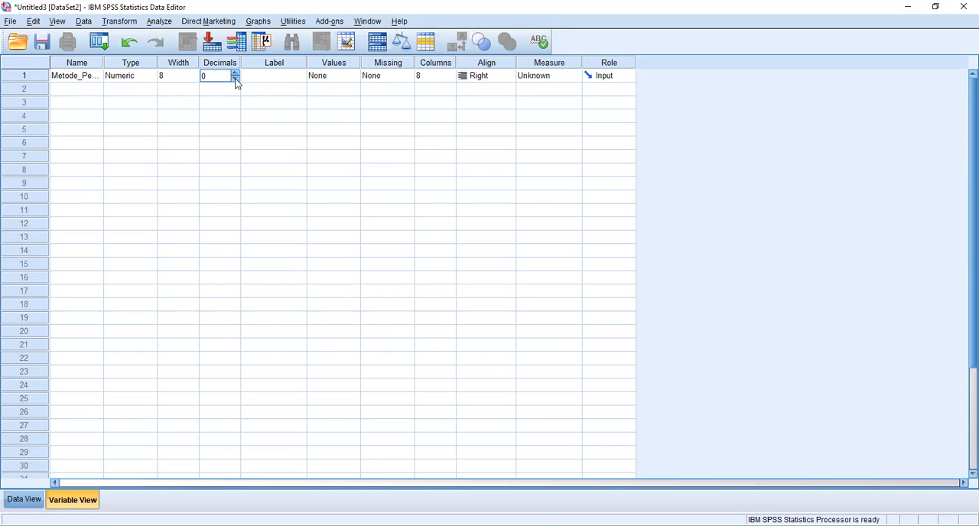
{"action": "left_click", "coordinate": [270, 78]}
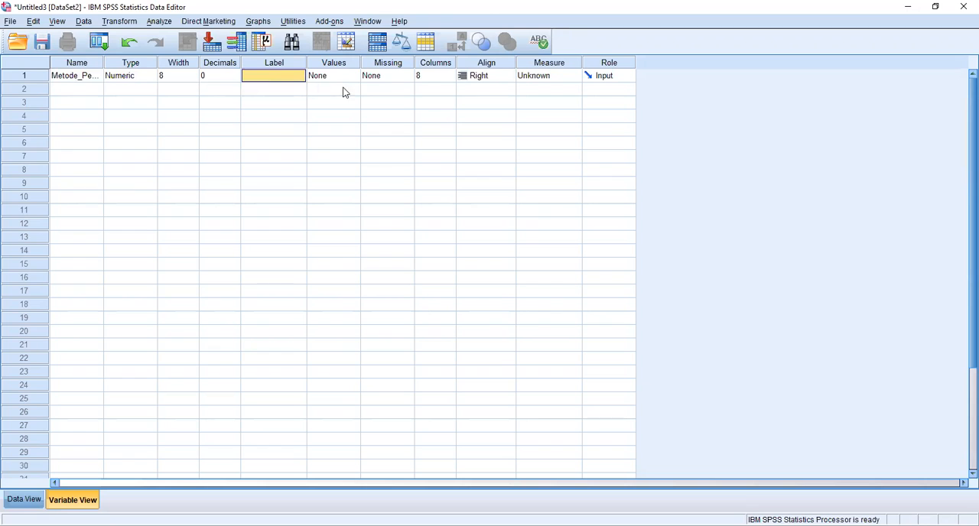
{"action": "type", "text": "Met"}
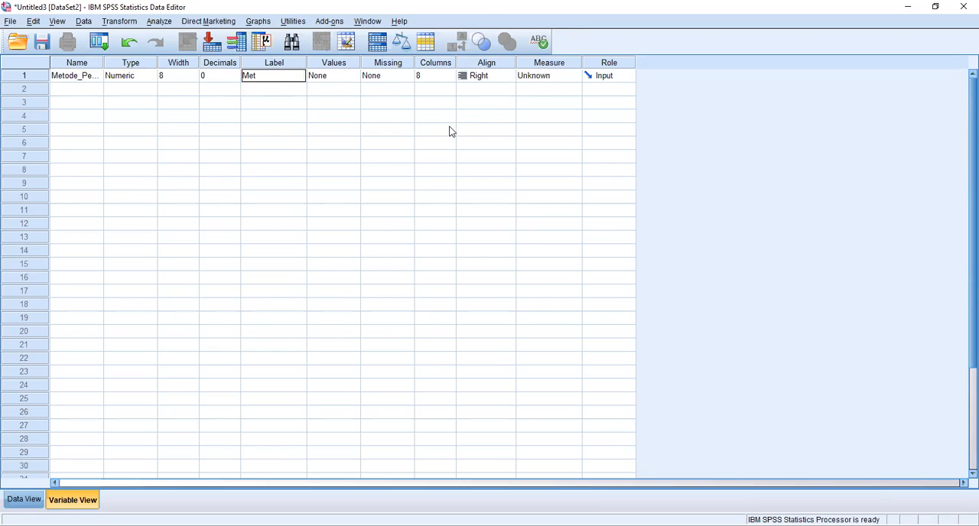
{"action": "type", "text": "ode Pembelajaran (X1)"}
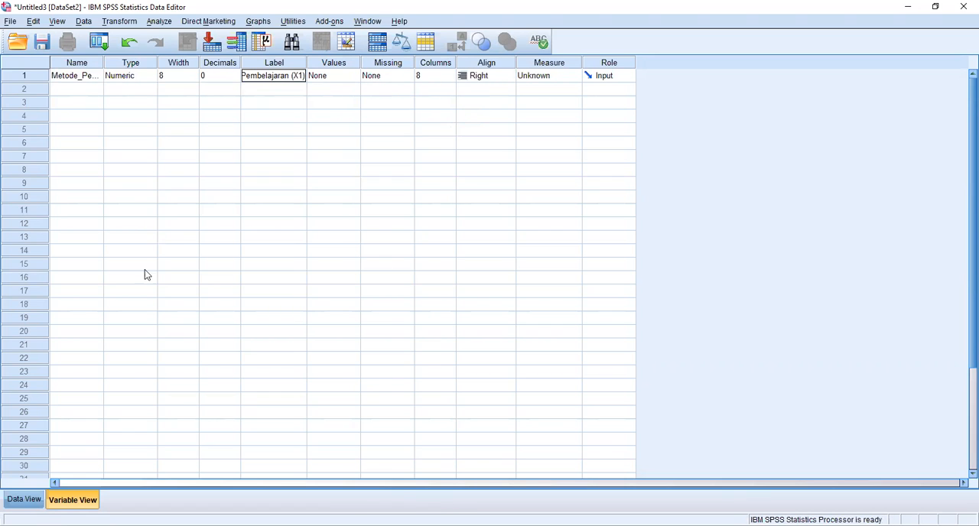
Add the value labels 1 = Inquiri and 2 = Drill to the Metode_Pembelajaran variable.
{"action": "left_click", "coordinate": [322, 525]}
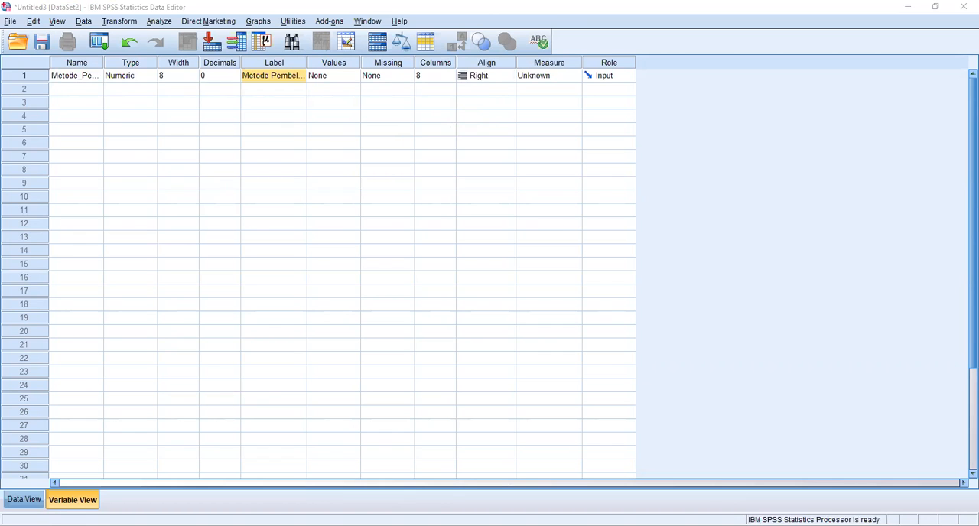
{"action": "left_click", "coordinate": [354, 77]}
{"action": "left_click", "coordinate": [353, 76]}
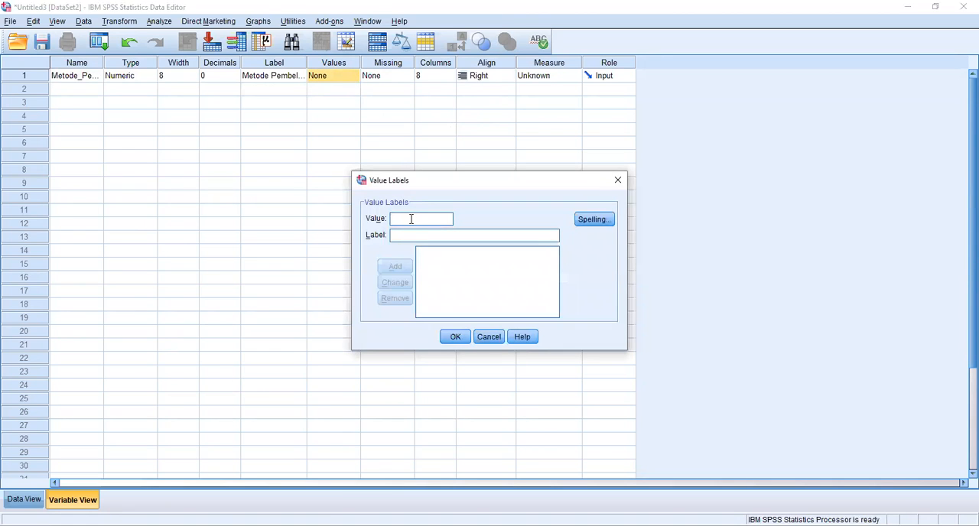
{"action": "type", "text": "1"}
{"action": "left_click", "coordinate": [417, 236]}
{"action": "type", "text": "Inquiri"}
{"action": "left_click", "coordinate": [395, 267]}
{"action": "type", "text": "2"}
{"action": "left_click", "coordinate": [409, 237]}
{"action": "type", "text": "Drill"}
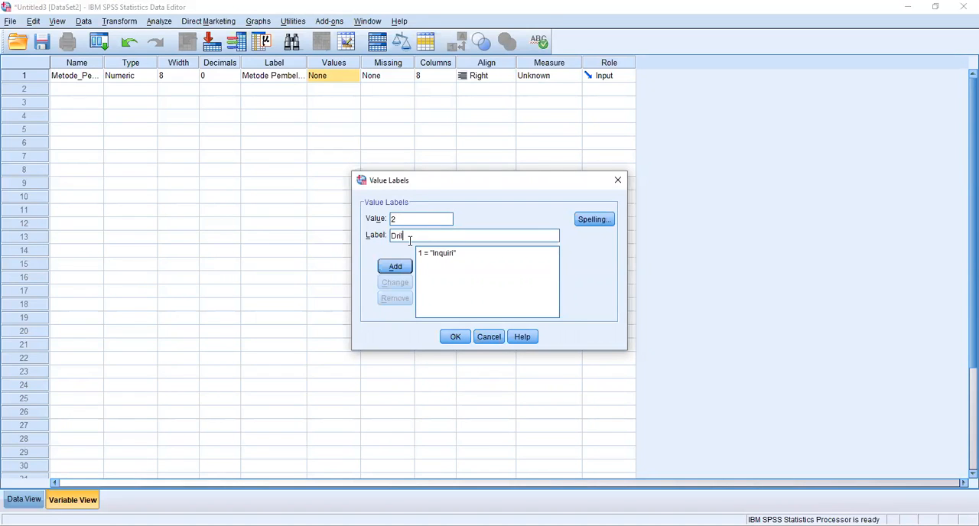
{"action": "left_click", "coordinate": [394, 266]}
Add the value label 3 = Konvensional to Metode_Pembelajaran and set the variable's measure to Nominal.
{"action": "type", "text": "3"}
{"action": "type", "text": "Konvens"}
{"action": "type", "text": "ional"}
{"action": "left_click", "coordinate": [406, 266]}
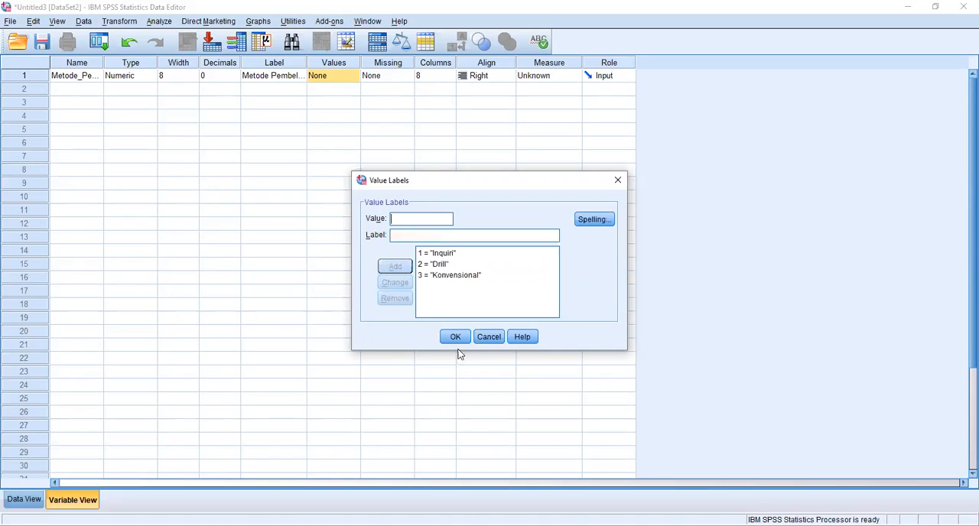
{"action": "left_click", "coordinate": [461, 339]}
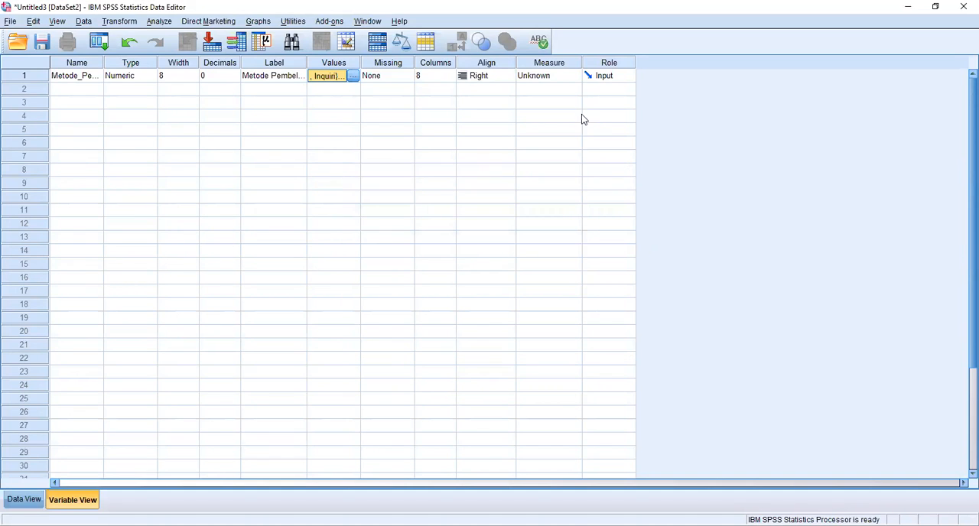
{"action": "left_click", "coordinate": [573, 76]}
{"action": "left_click", "coordinate": [557, 115]}
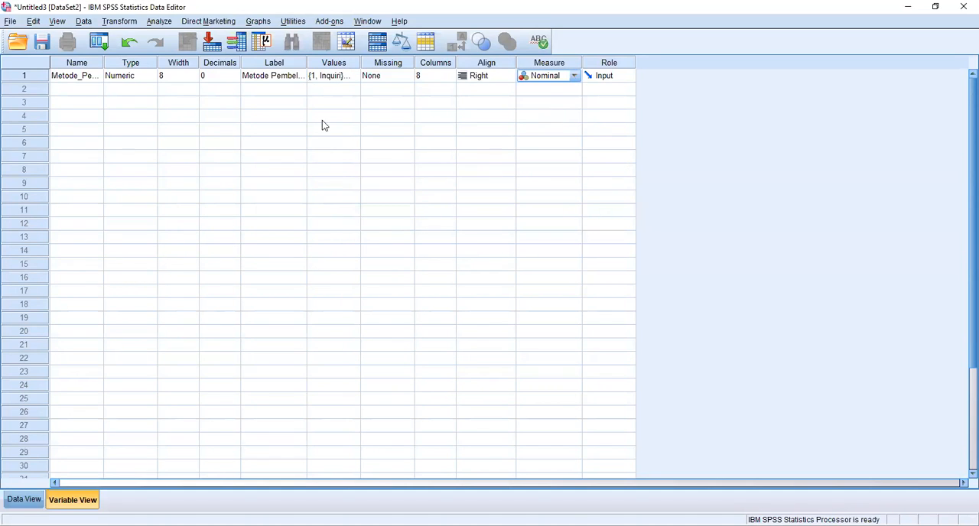
Name the second variable Kemampuan_Awal and set its decimals to 0.
{"action": "left_click", "coordinate": [86, 90]}
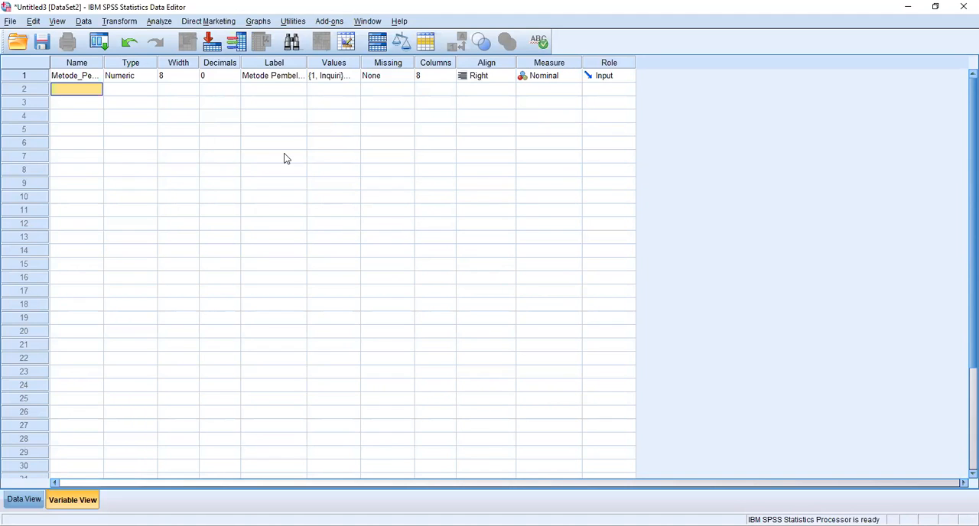
{"action": "type", "text": "Kemampuan"}
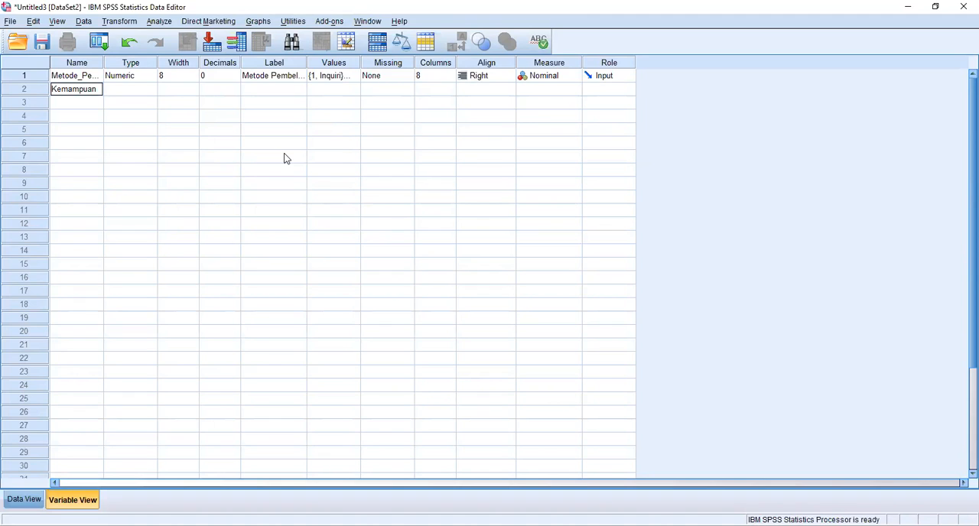
{"action": "type", "text": "al"}
{"action": "left_click", "coordinate": [239, 94]}
{"action": "left_click", "coordinate": [236, 93]}
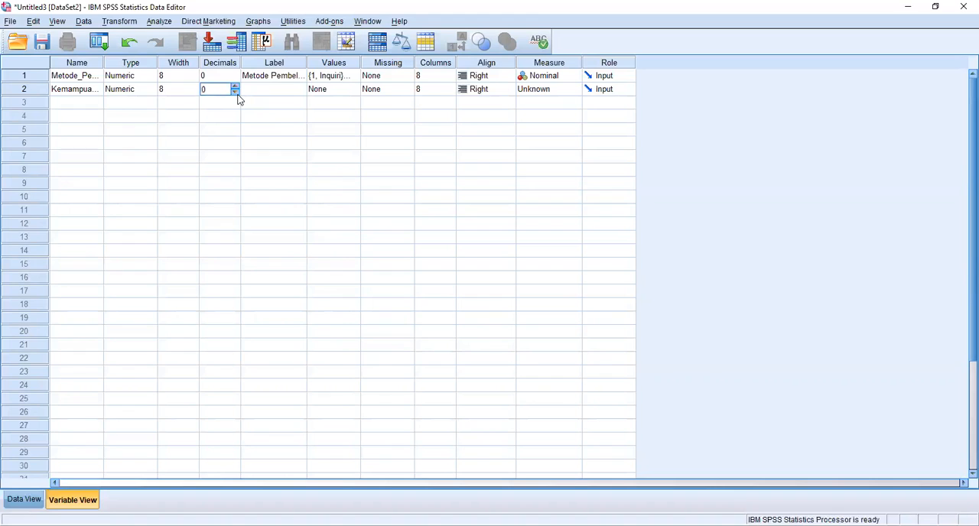
Label the second variable "Kemampuan Awal (X2_Kovariat)" and set its measure to Scale.
{"action": "left_click", "coordinate": [281, 90]}
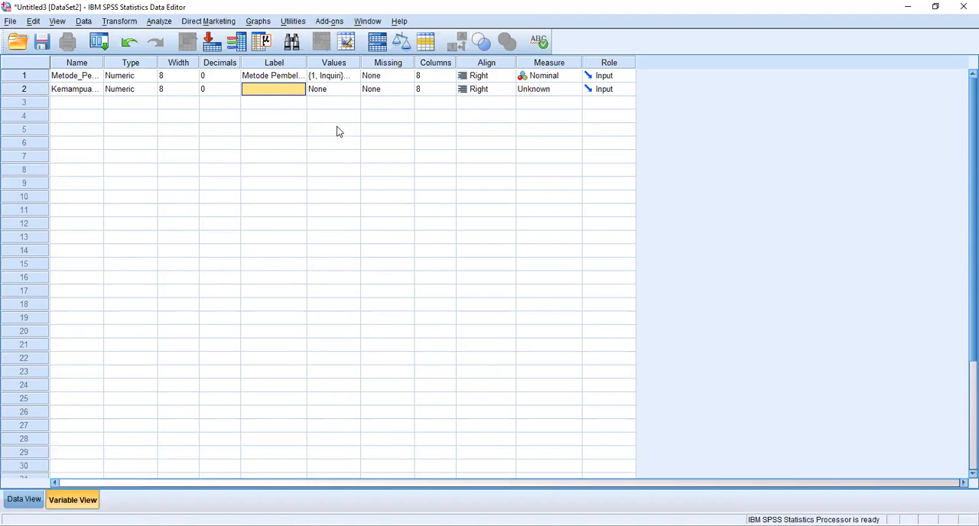
{"action": "type", "text": "KEMAM"}
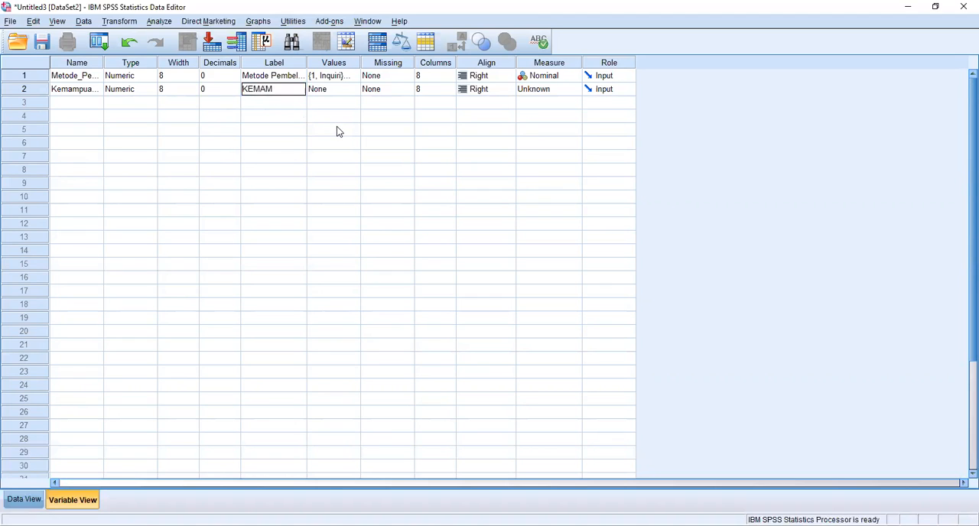
{"action": "type", "text": "PUAN aWAL"}
{"action": "key", "text": "BackSpace"}
{"action": "key", "text": "BackSpace"}
{"action": "key", "text": "BackSpace"}
{"action": "key", "text": "BackSpace"}
{"action": "key", "text": "BackSpace"}
{"action": "key", "text": "BackSpace"}
{"action": "key", "text": "BackSpace"}
{"action": "key", "text": "BackSpace"}
{"action": "key", "text": "BackSpace"}
{"action": "key", "text": "BackSpace"}
{"action": "key", "text": "BackSpace"}
{"action": "key", "text": "BackSpace"}
{"action": "key", "text": "BackSpace"}
{"action": "key", "text": "BackSpace"}
{"action": "type", "text": "K"}
{"action": "type", "text": "emampuan Aw"}
{"action": "type", "text": "al ("}
{"action": "type", "text": "X2"}
{"action": "type", "text": "_"}
{"action": "type", "text": "Kovar"}
{"action": "type", "text": "iat"}
{"action": "type", "text": ")"}
{"action": "left_click", "coordinate": [575, 90]}
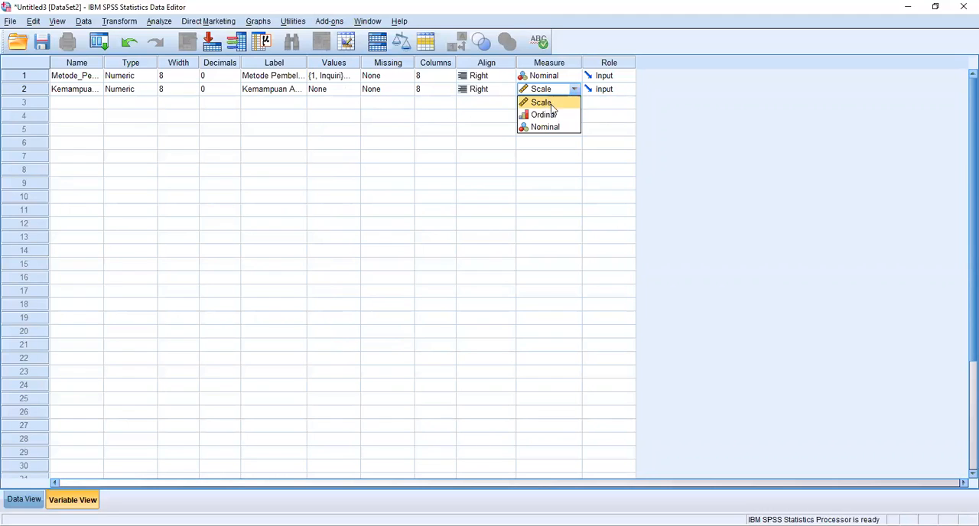
{"action": "left_click", "coordinate": [548, 103]}
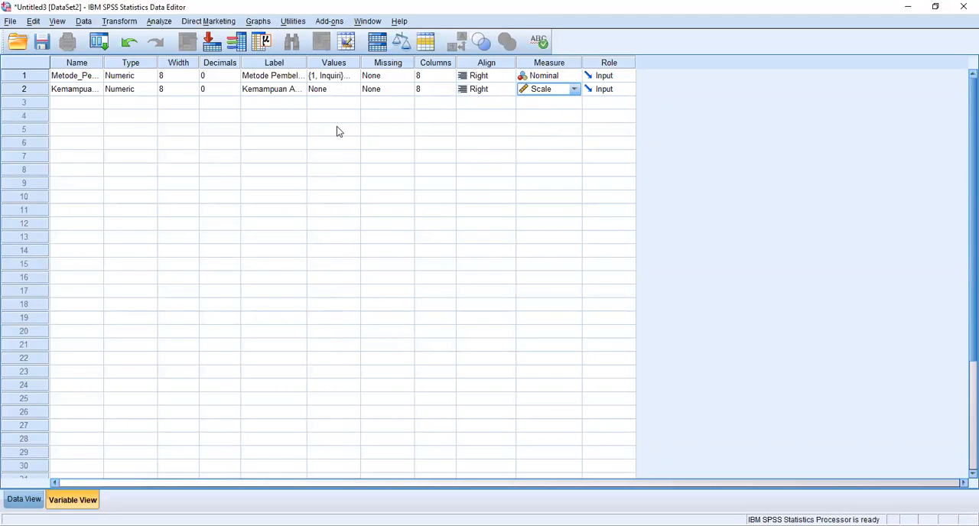
Name the third variable Pemecahan_Masalah and set its decimals to 0.
{"action": "left_click", "coordinate": [84, 105]}
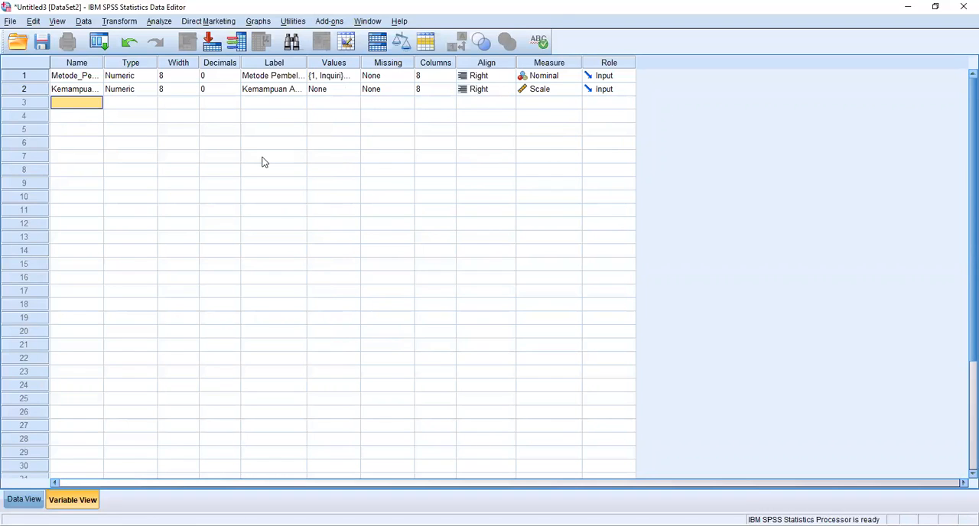
{"action": "key", "text": "alt+Tab"}
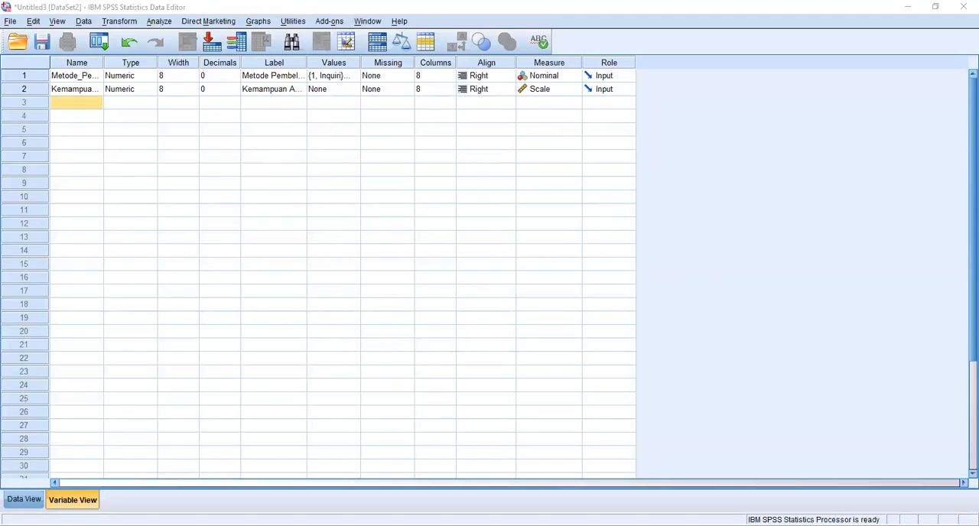
{"action": "key", "text": "alt+Tab"}
{"action": "type", "text": "Pemecahan"}
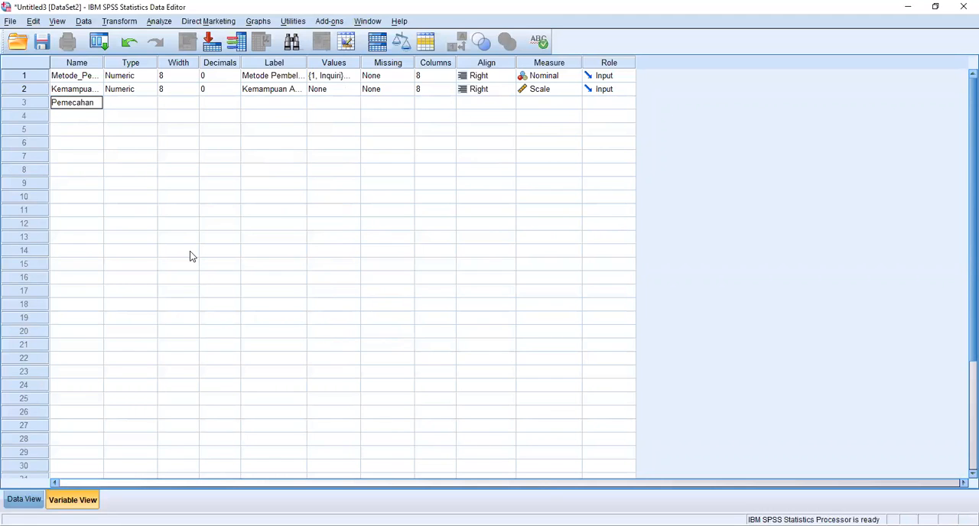
{"action": "type", "text": "_Masalah"}
{"action": "left_click", "coordinate": [232, 102]}
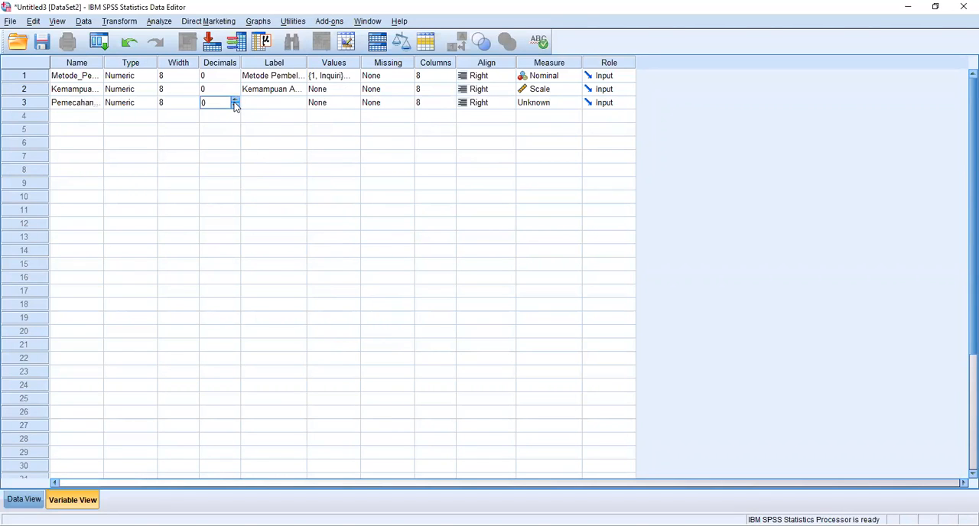
Label the third variable "Pemecahan Masalah (Y)" and set its measure to Scale.
{"action": "left_click", "coordinate": [277, 104]}
{"action": "type", "text": "Peme"}
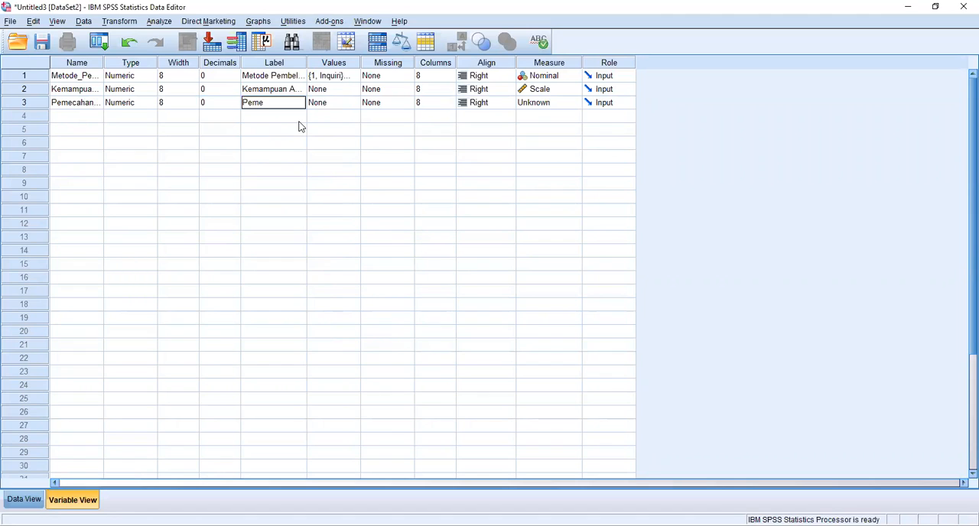
{"action": "type", "text": "cahan Masalah (Y)"}
{"action": "left_click", "coordinate": [577, 105]}
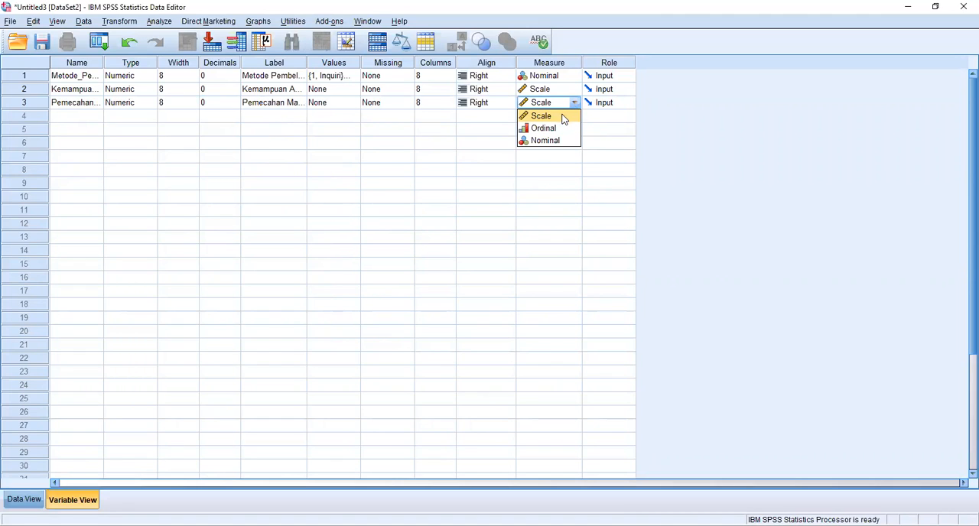
{"action": "left_click", "coordinate": [564, 115]}
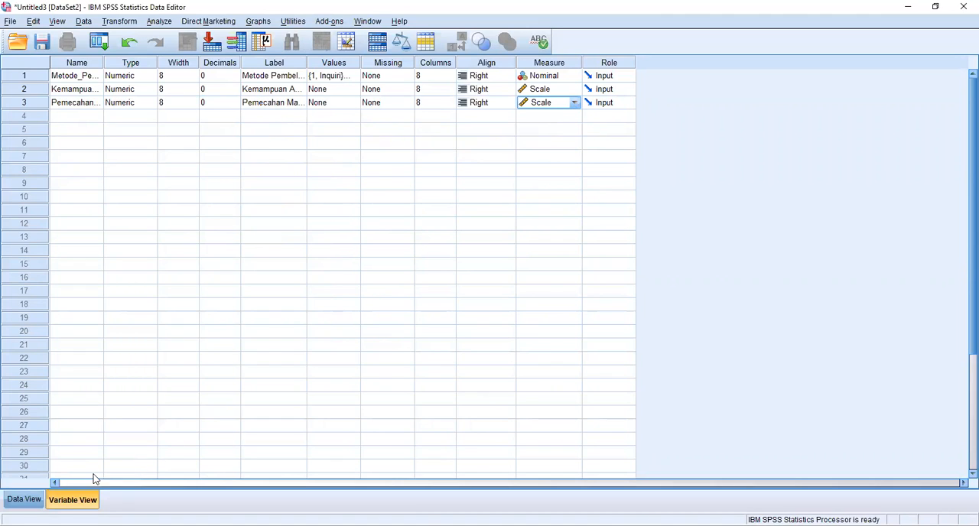
Paste the data from Excel into the data sheet, starting at row 1 of Metode_Pembelajaran.
{"action": "left_click", "coordinate": [29, 499]}
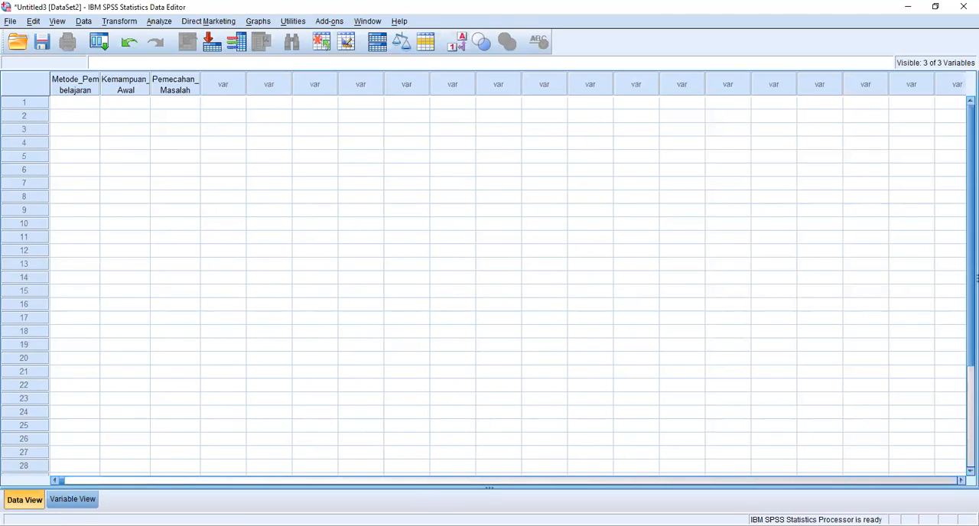
{"action": "key", "text": "alt+Tab"}
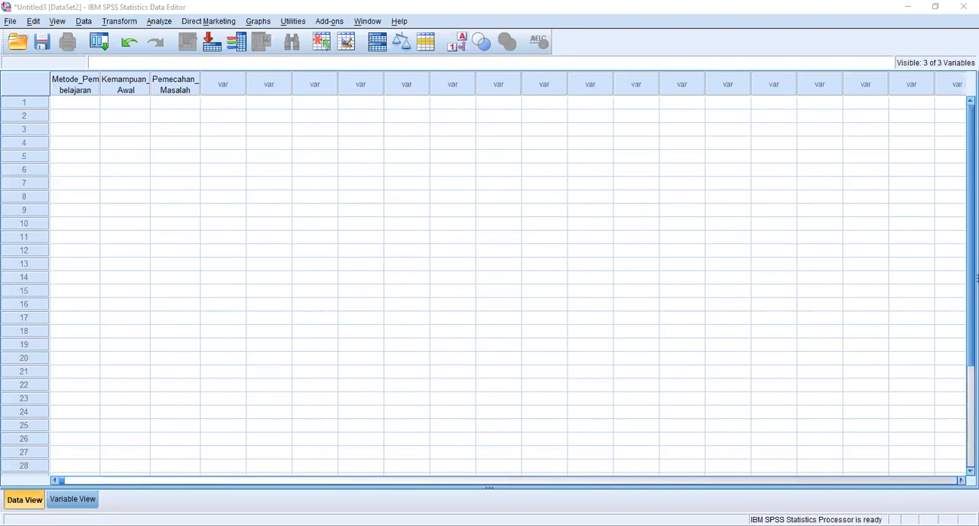
{"action": "left_click", "coordinate": [83, 102]}
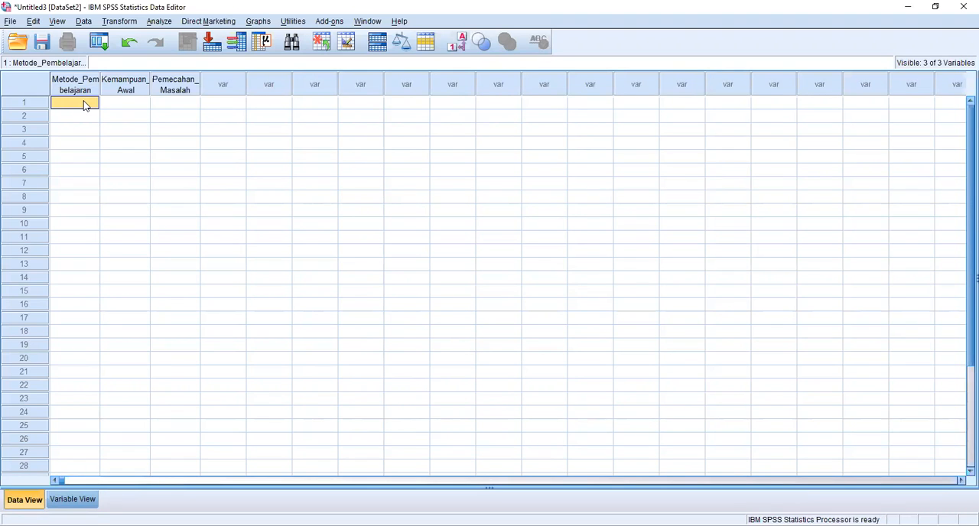
{"action": "key", "text": "ctrl+v"}
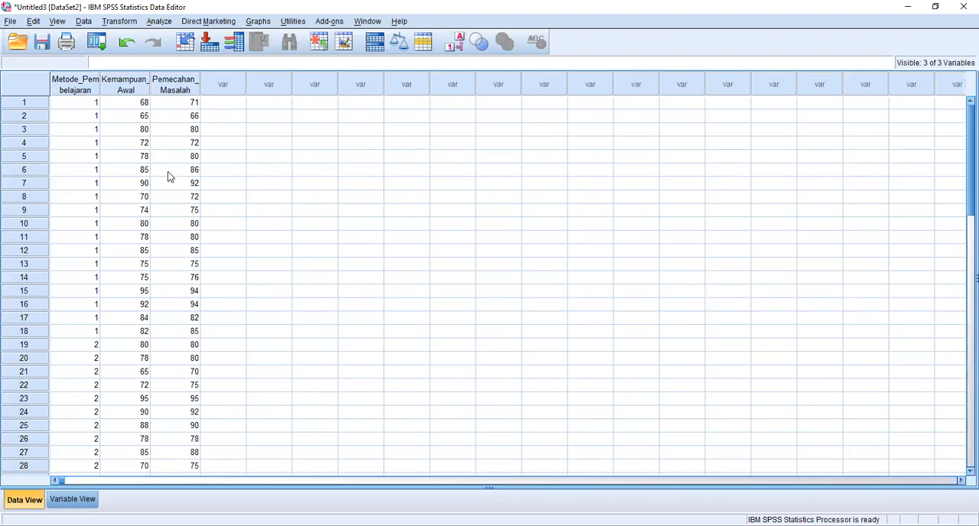
{"action": "scroll", "coordinate": [169, 176], "scroll_direction": "down", "scroll_amount": 7}
{"action": "scroll", "coordinate": [168, 177], "scroll_direction": "down", "scroll_amount": 2}
{"action": "scroll", "coordinate": [168, 177], "scroll_direction": "up", "scroll_amount": 7}
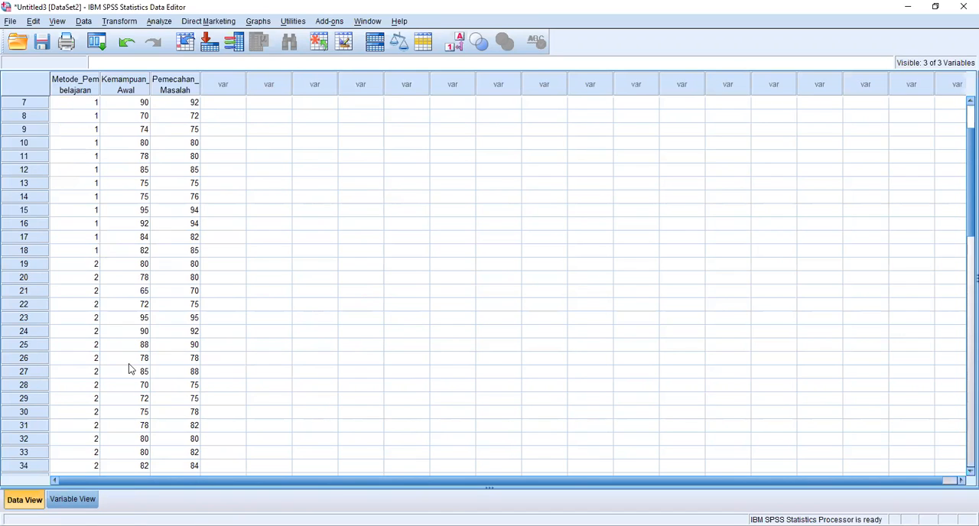
Set up a Means comparison with Pemecahan Masalah as the dependent variable and Kemampuan Awal as the independent variable.
{"action": "left_click", "coordinate": [162, 25]}
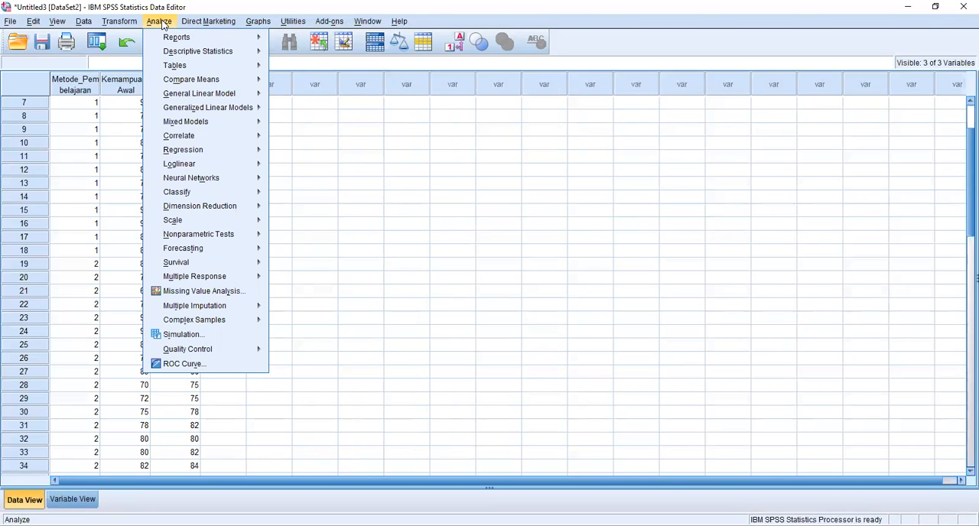
{"action": "mouse_move", "coordinate": [399, 22]}
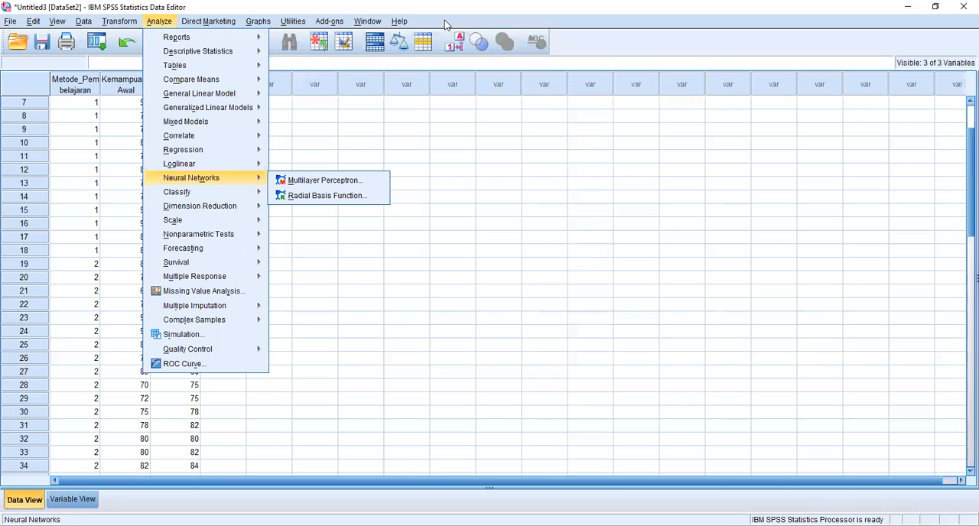
{"action": "mouse_move", "coordinate": [218, 78]}
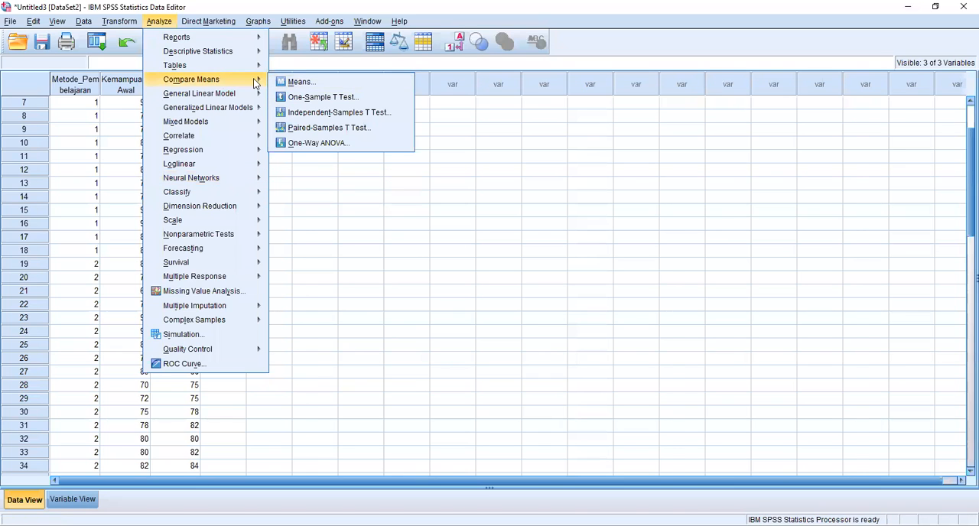
{"action": "left_click", "coordinate": [299, 82]}
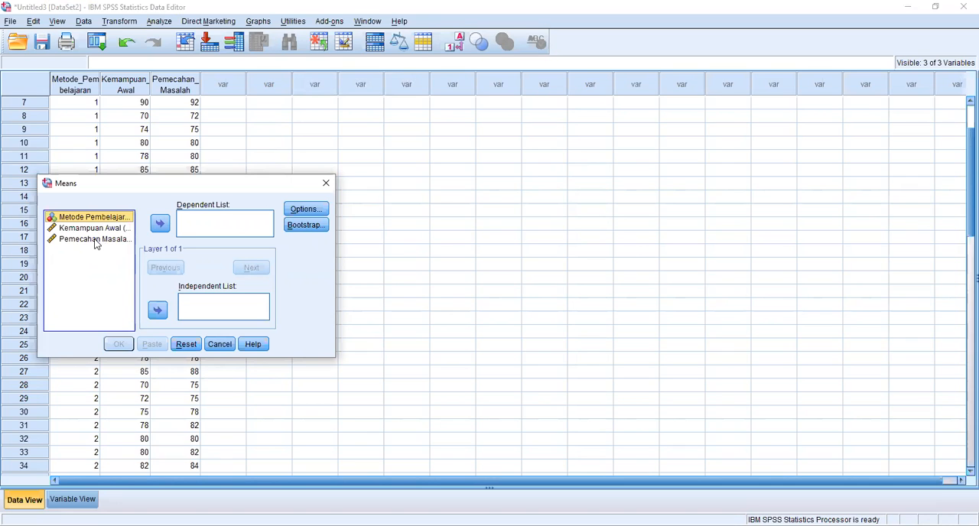
{"action": "left_click", "coordinate": [95, 240]}
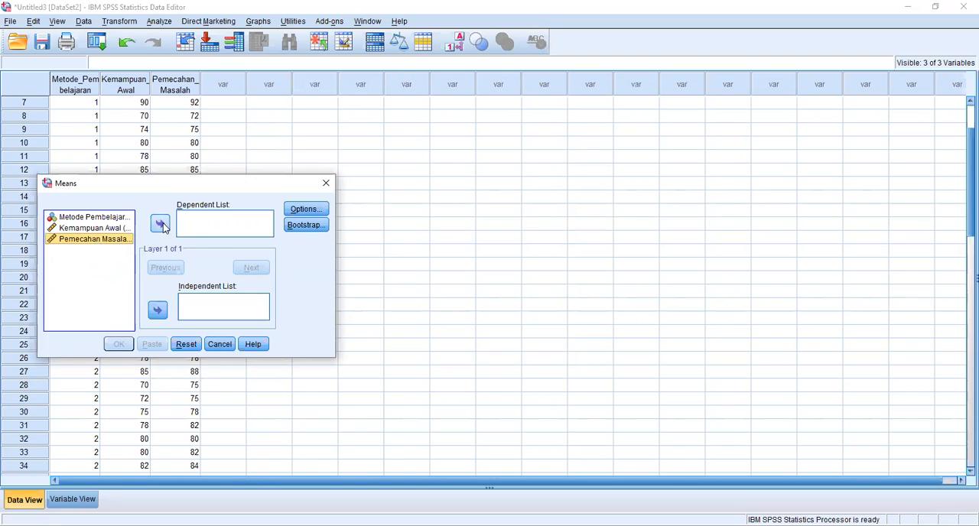
{"action": "left_click", "coordinate": [160, 224]}
{"action": "left_click", "coordinate": [94, 228]}
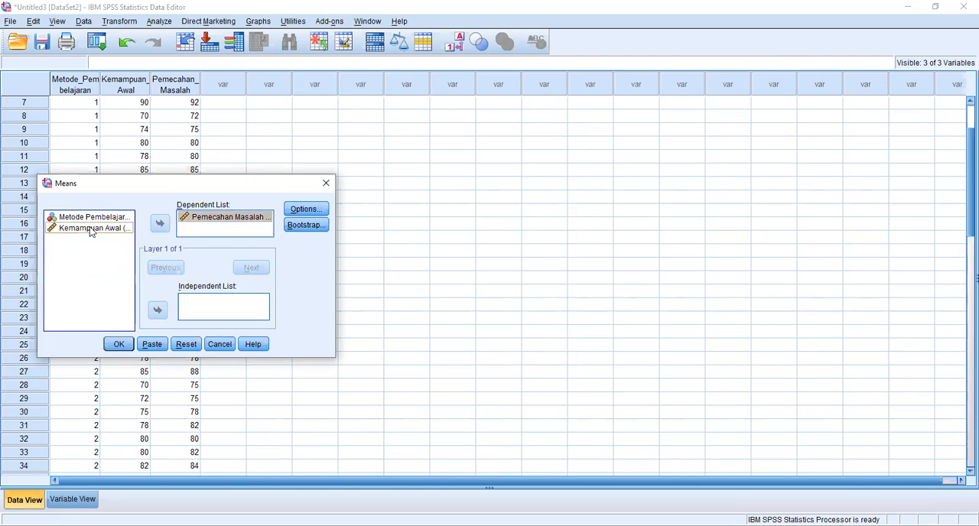
{"action": "left_click", "coordinate": [161, 312]}
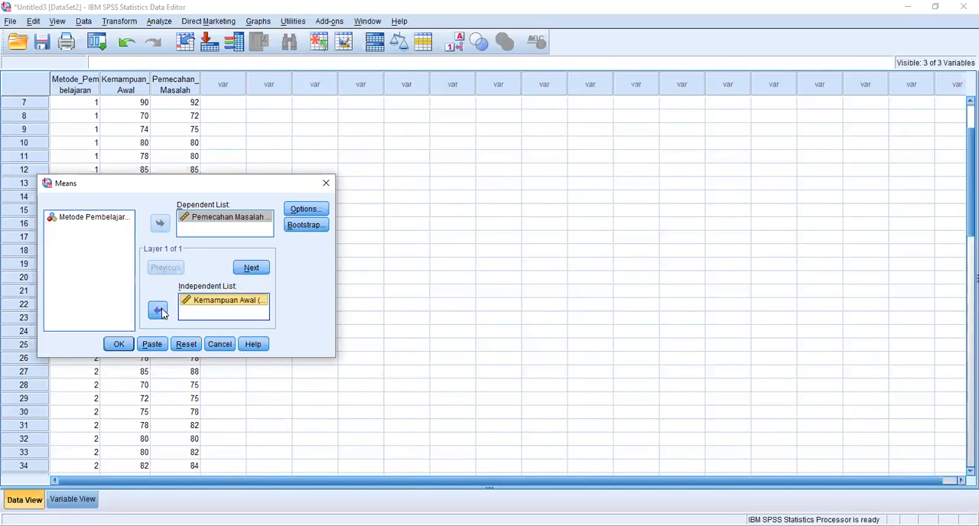
Enable the test for linearity in the Means options and run the analysis.
{"action": "left_click", "coordinate": [307, 211]}
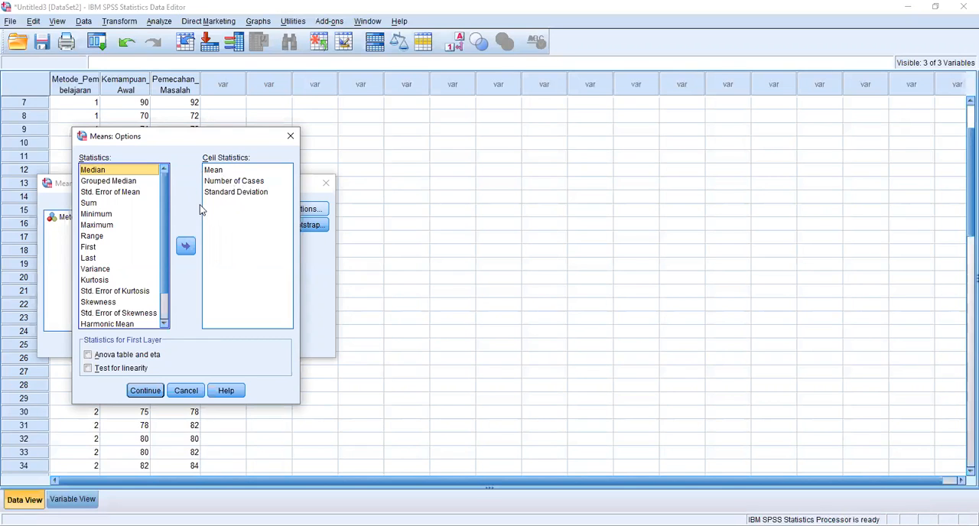
{"action": "left_click", "coordinate": [88, 369]}
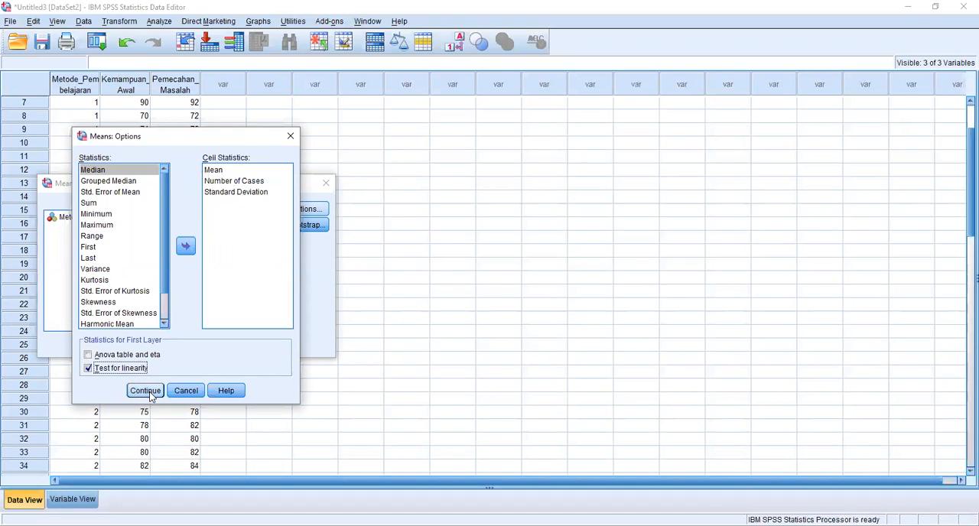
{"action": "left_click", "coordinate": [145, 391]}
{"action": "left_click", "coordinate": [119, 345]}
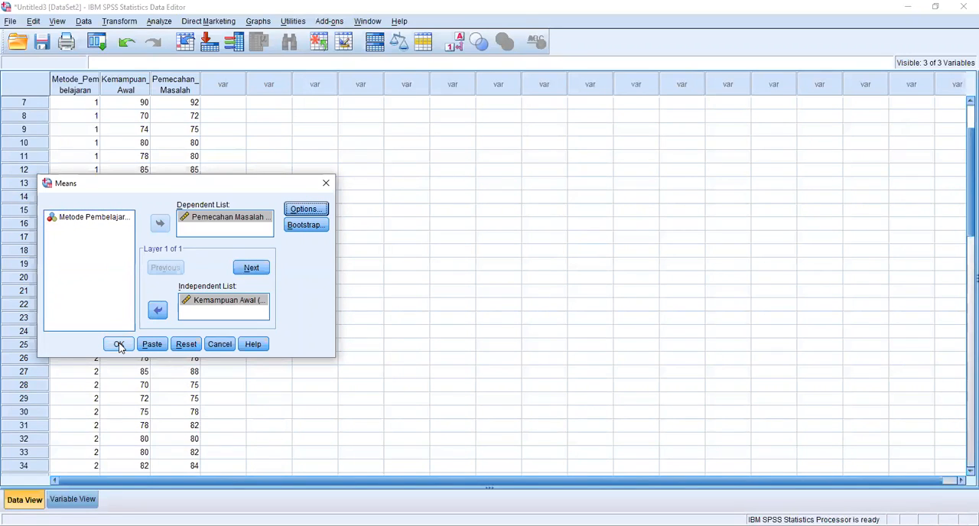
{"action": "left_click", "coordinate": [119, 345]}
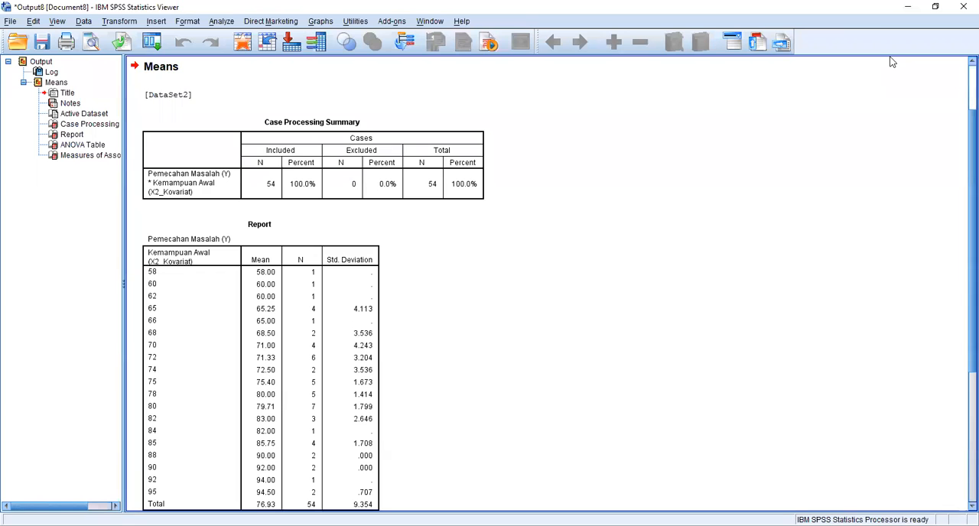
Examine the linearity results in the ANOVA Table of the Means output and return to the data sheet.
{"action": "scroll", "coordinate": [325, 87], "scroll_direction": "down", "scroll_amount": 5}
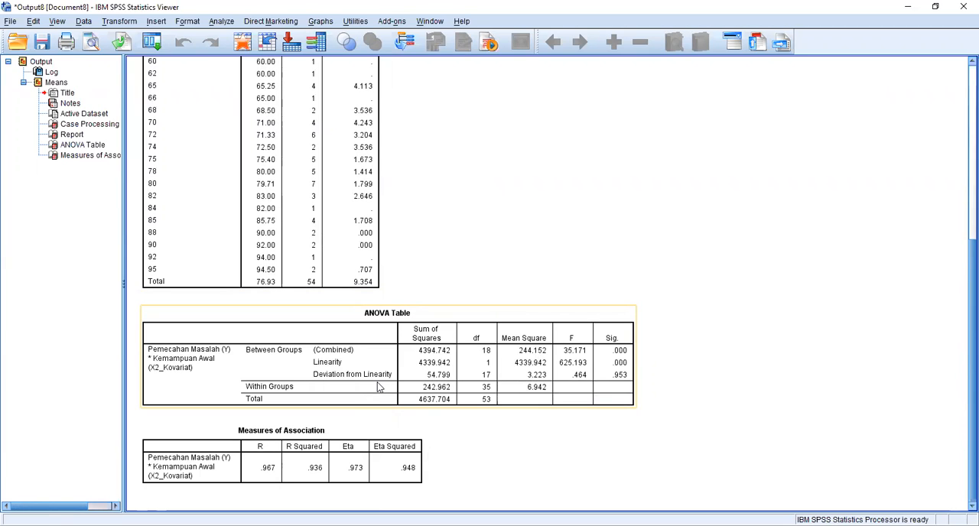
{"action": "left_click", "coordinate": [645, 276]}
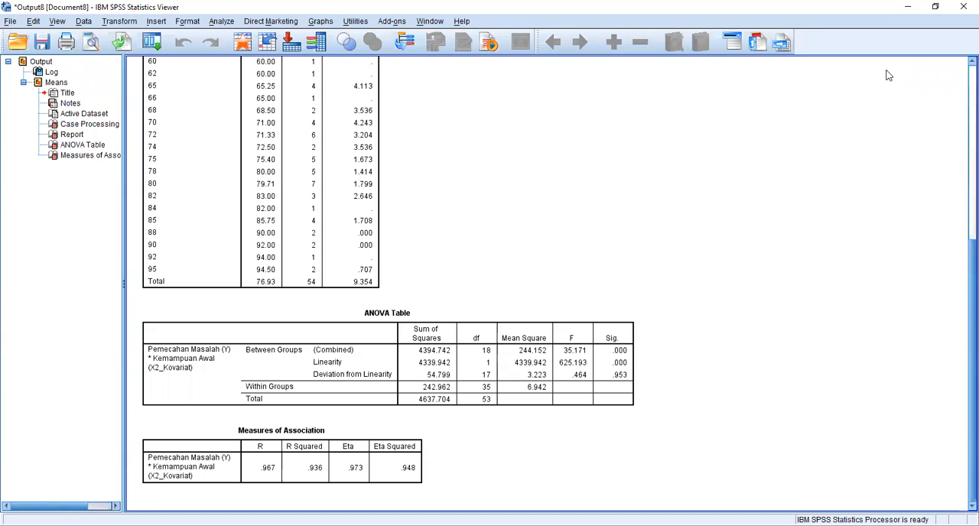
{"action": "left_click", "coordinate": [516, 394]}
{"action": "left_click", "coordinate": [908, 7]}
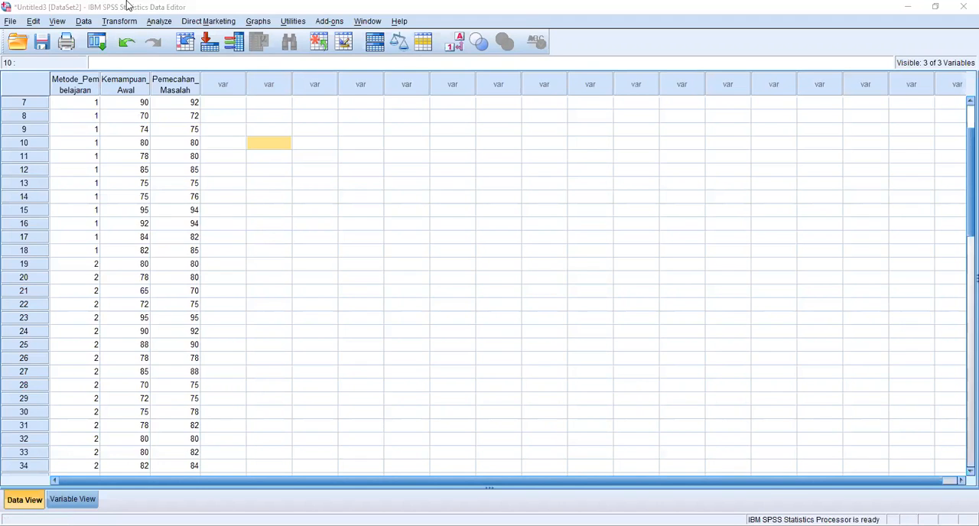
Start a Univariate general linear model with Pemecahan Masalah as the dependent variable.
{"action": "left_click", "coordinate": [159, 21]}
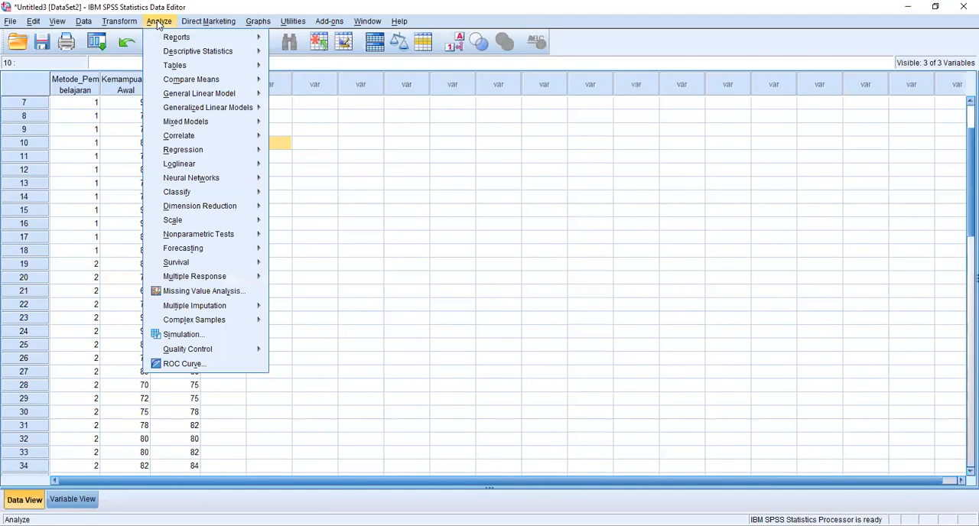
{"action": "mouse_move", "coordinate": [172, 82]}
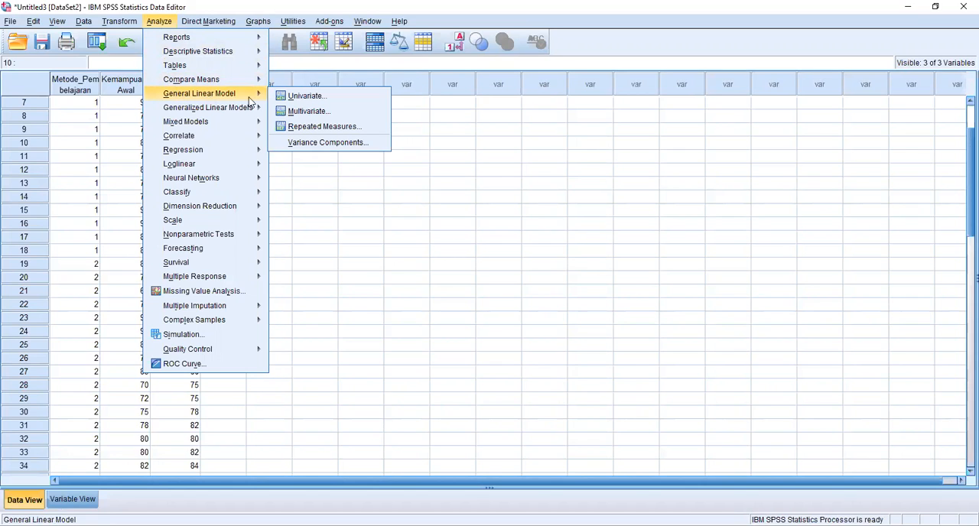
{"action": "left_click", "coordinate": [300, 97]}
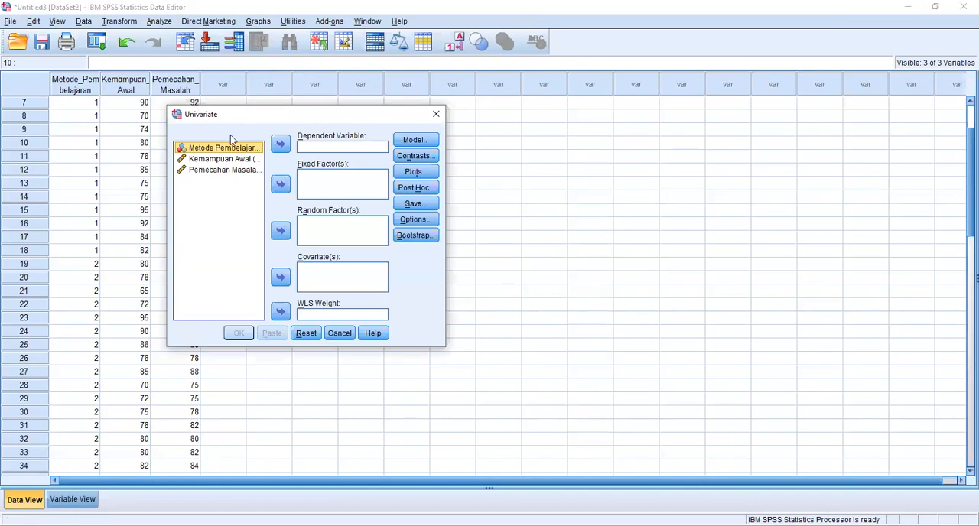
{"action": "left_click", "coordinate": [205, 172]}
{"action": "left_click", "coordinate": [280, 144]}
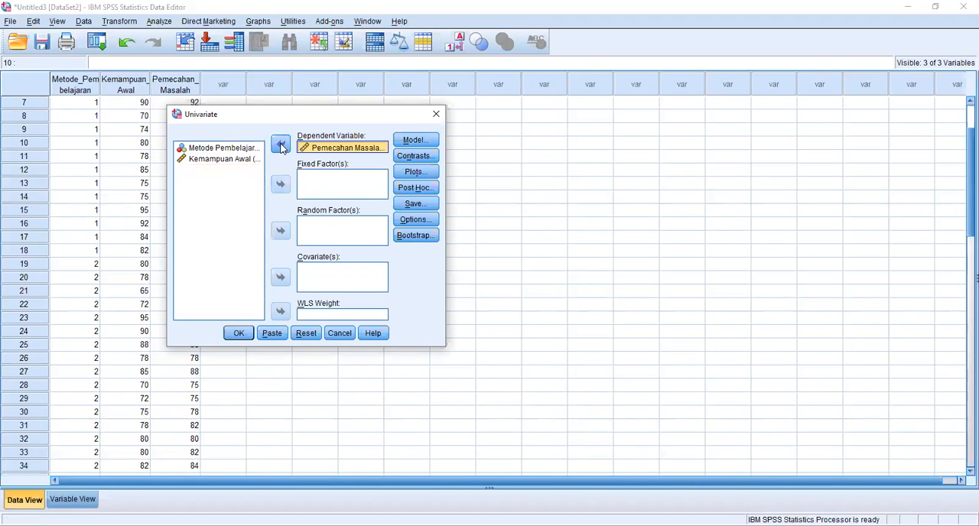
Assign Metode Pembelajaran as the fixed factor and Kemampuan Awal as the covariate of the Univariate model.
{"action": "left_click", "coordinate": [207, 160]}
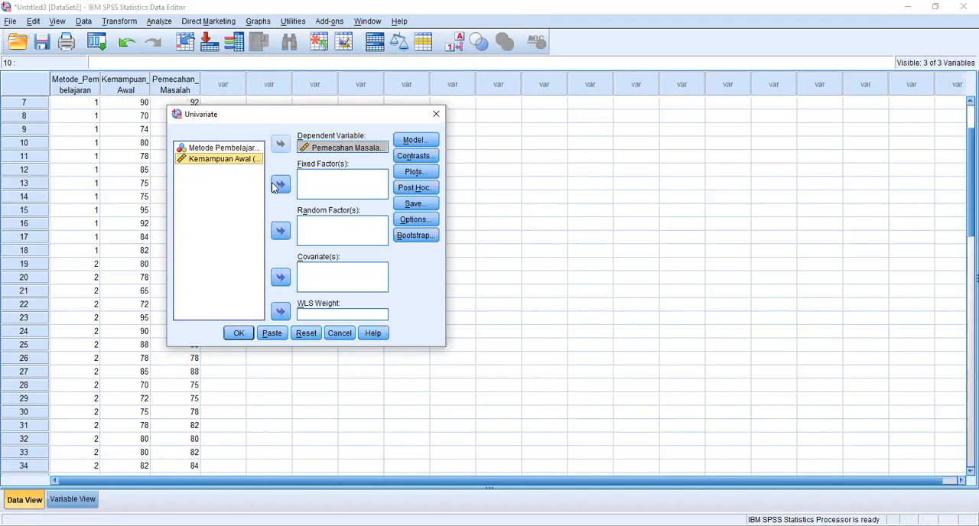
{"action": "left_click", "coordinate": [221, 149]}
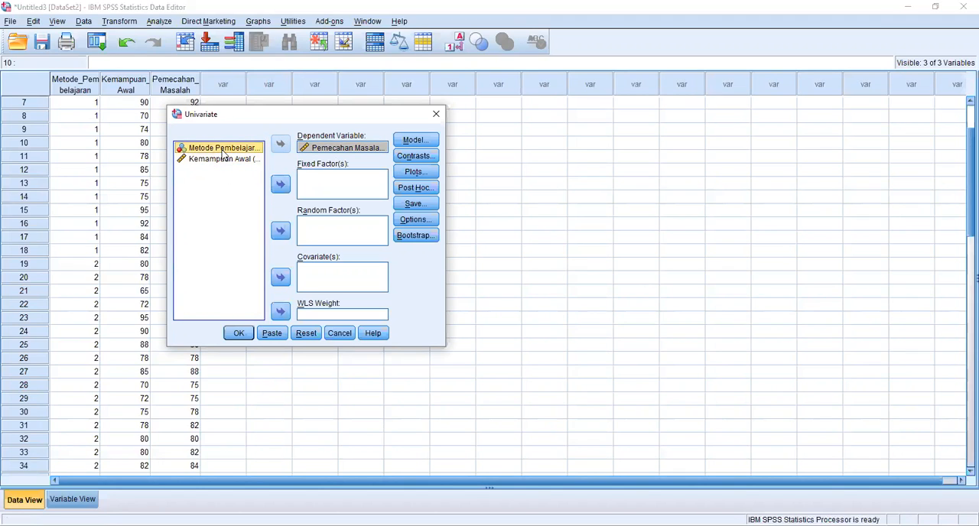
{"action": "left_click", "coordinate": [280, 185]}
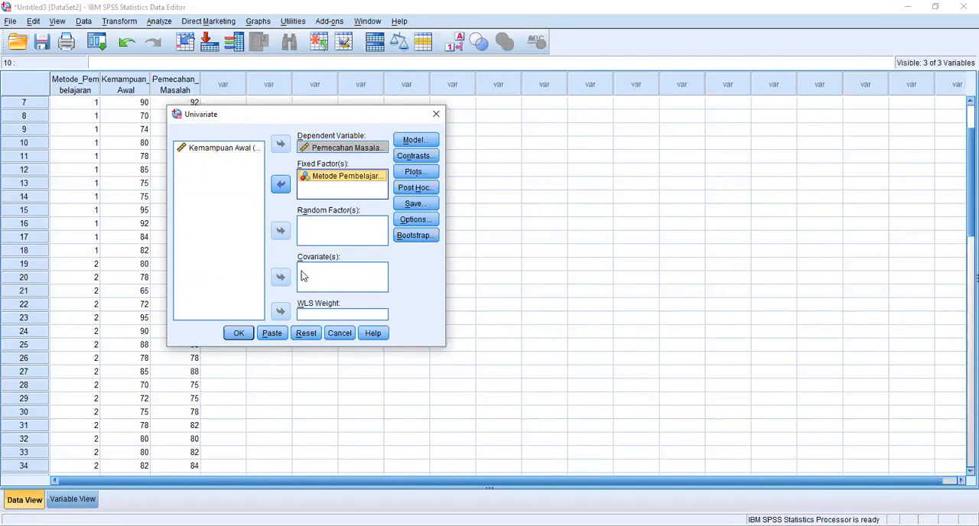
{"action": "left_click", "coordinate": [205, 149]}
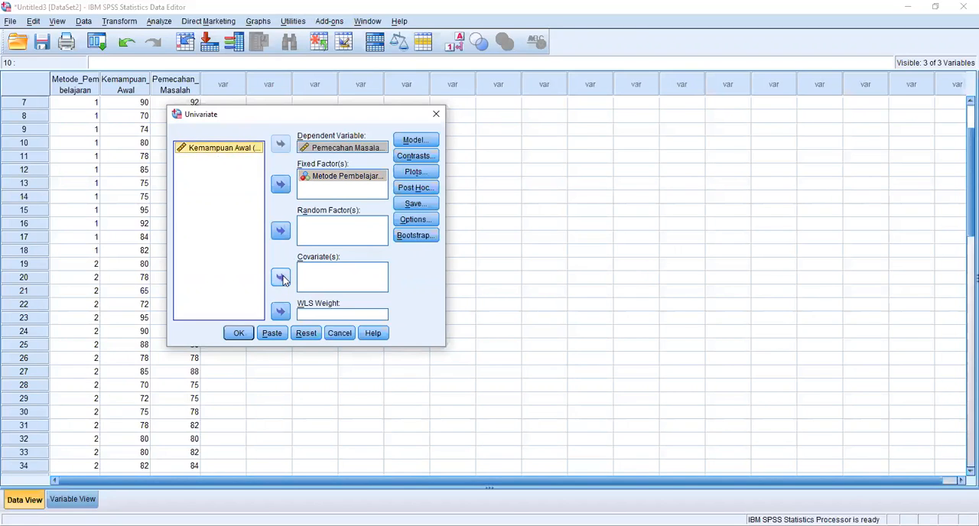
{"action": "left_click", "coordinate": [281, 278]}
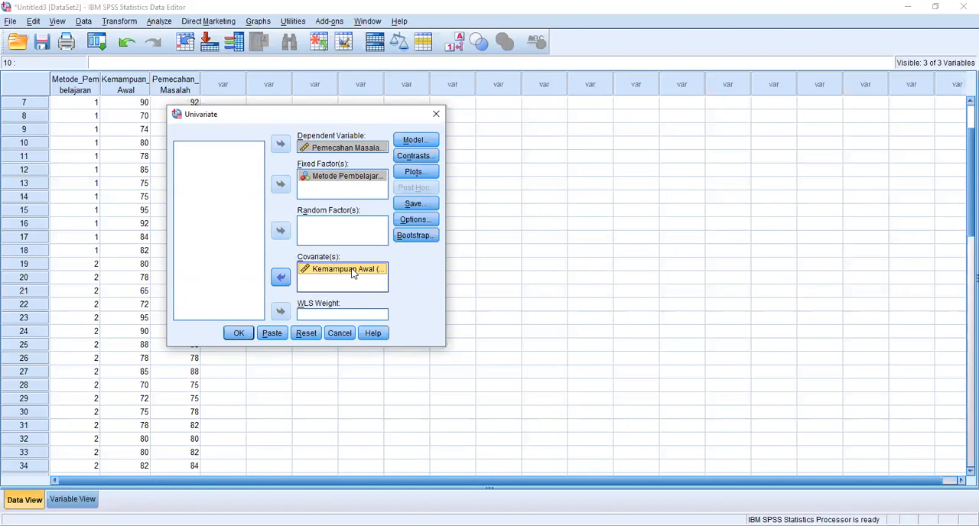
Set the sum of squares to Type I for the full factorial Univariate model.
{"action": "left_click", "coordinate": [416, 141]}
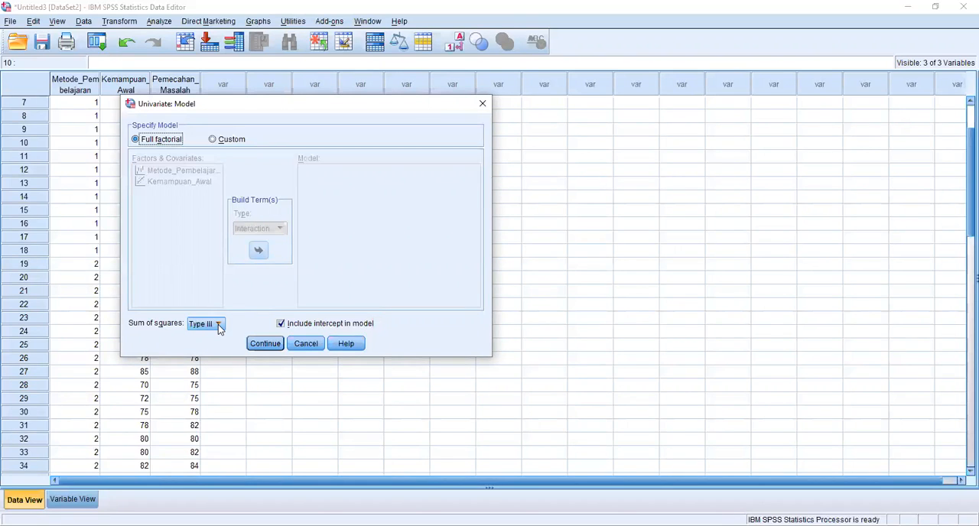
{"action": "left_click", "coordinate": [219, 327]}
{"action": "left_click", "coordinate": [205, 338]}
{"action": "left_click", "coordinate": [261, 347]}
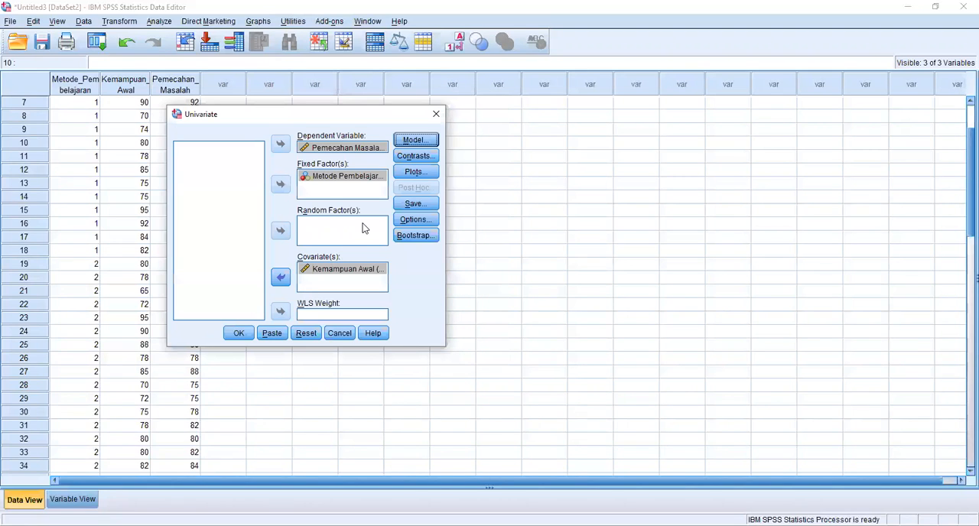
Request descriptive statistics and estimated marginal means for Metode_Pembelajaran, and run the Univariate analysis.
{"action": "left_click", "coordinate": [413, 220]}
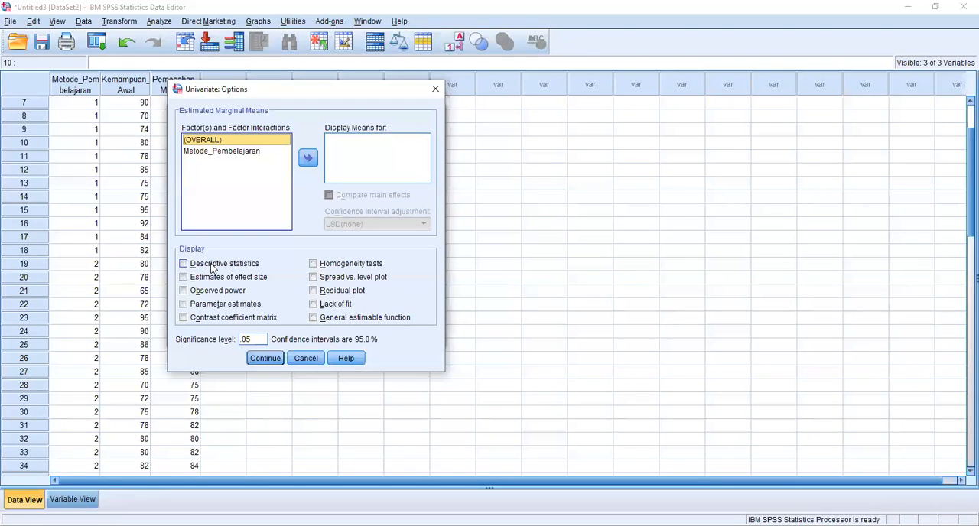
{"action": "left_click", "coordinate": [213, 265]}
{"action": "left_click", "coordinate": [228, 151]}
{"action": "left_click", "coordinate": [306, 158]}
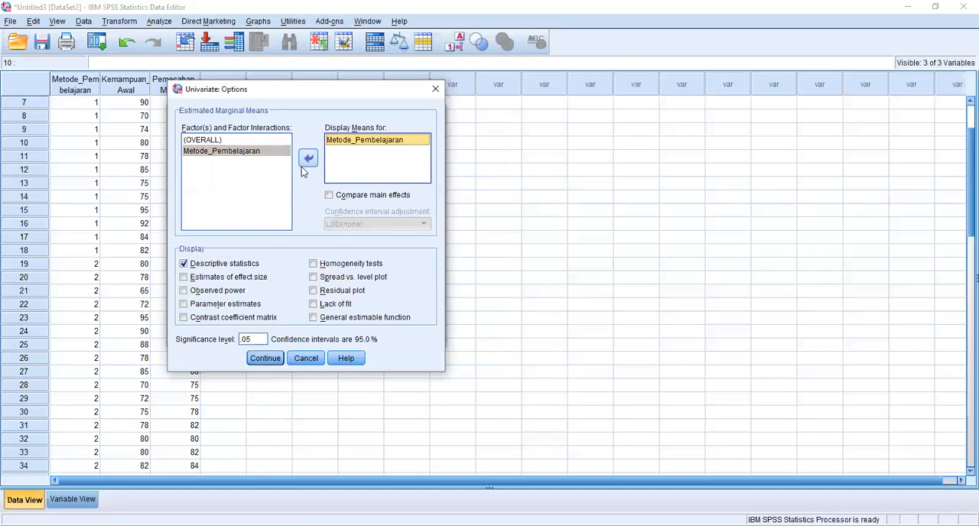
{"action": "left_click", "coordinate": [266, 360]}
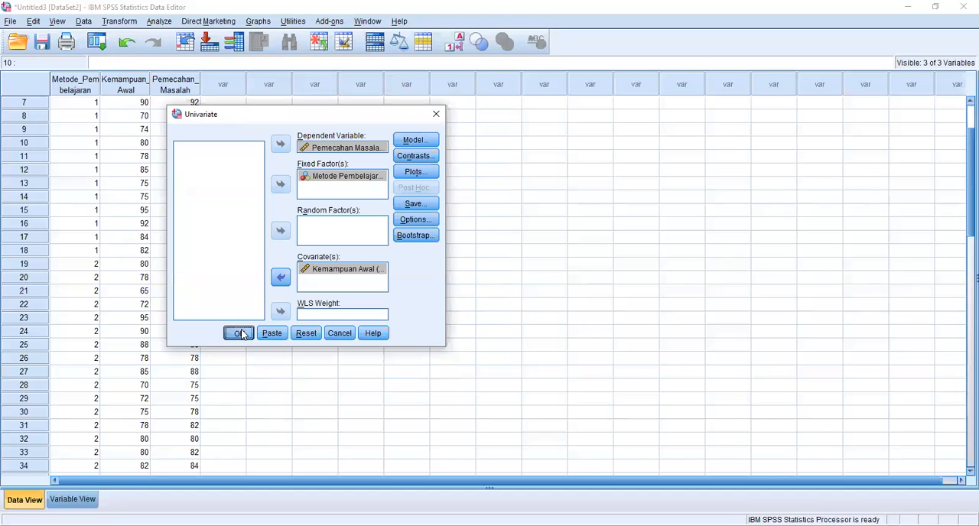
{"action": "left_click", "coordinate": [240, 333]}
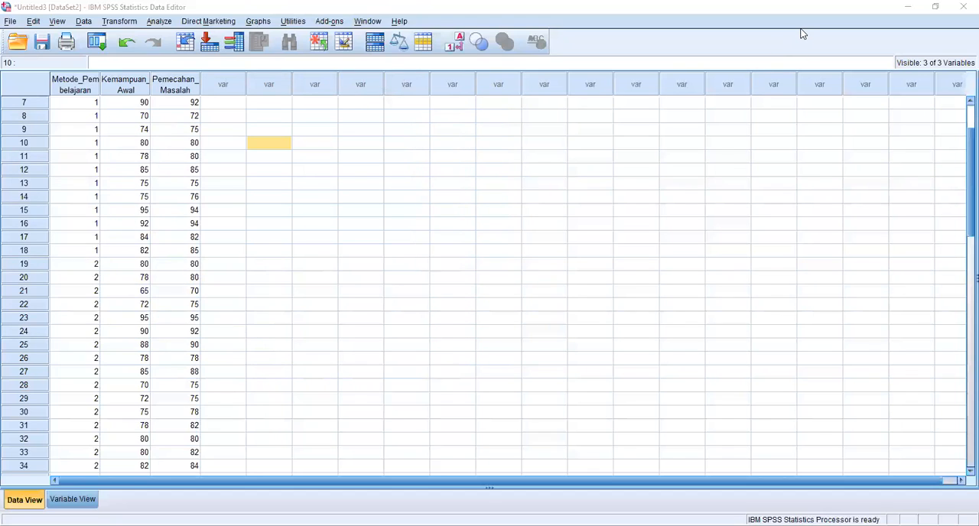